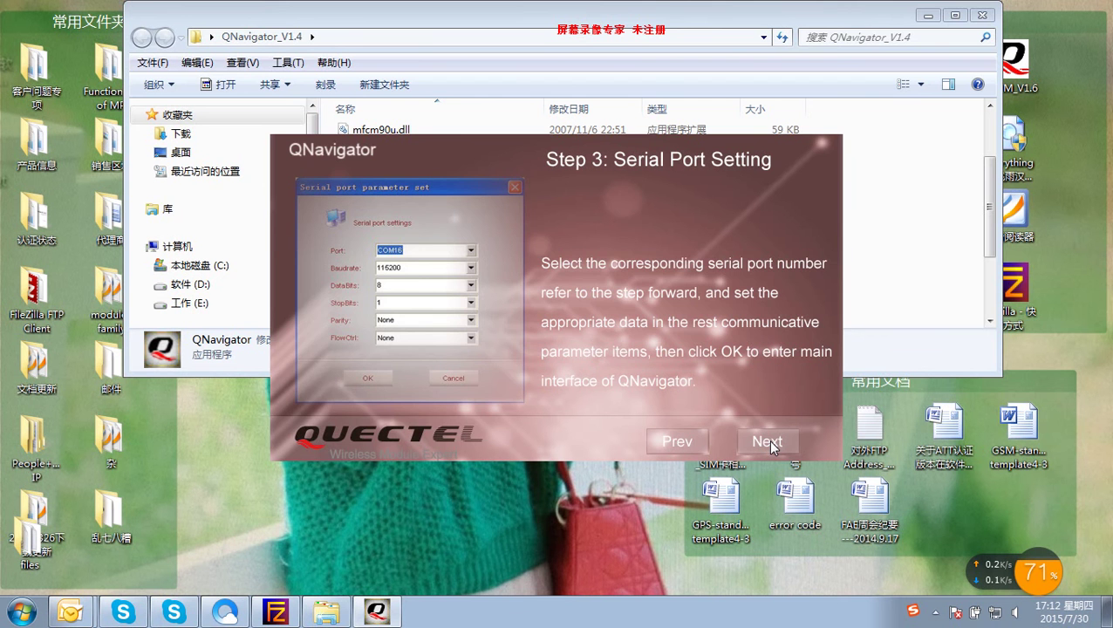
- Finish the startup guide and connect to the module with the serial port set to COM10 at 115200 baud
{"action": "left_click", "coordinate": [768, 441]}
{"action": "left_click", "coordinate": [767, 442]}
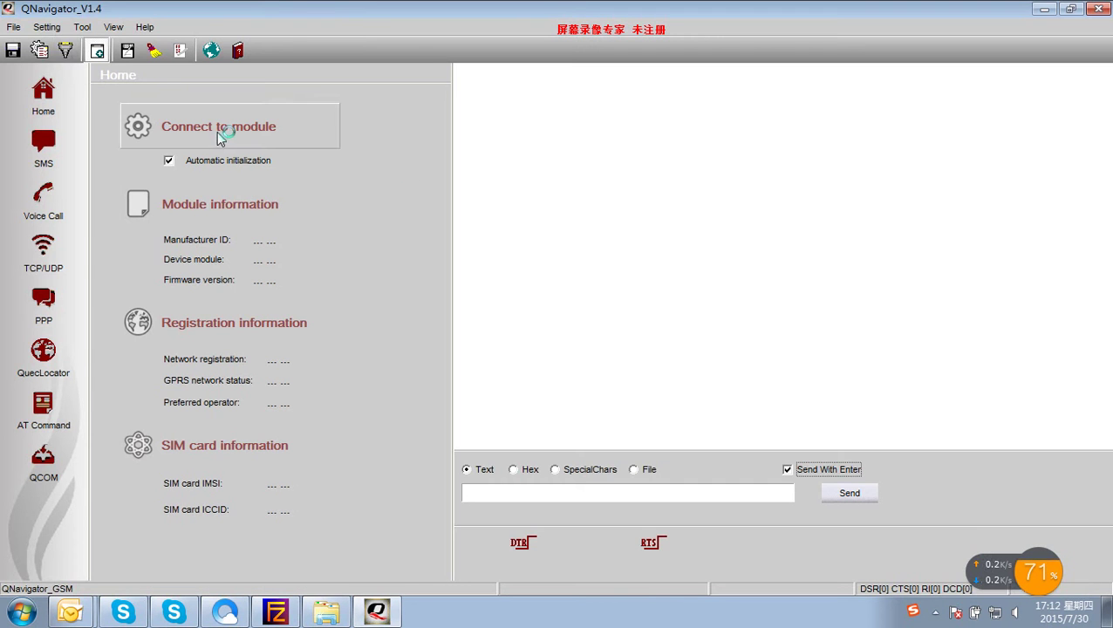
{"action": "left_click", "coordinate": [65, 51]}
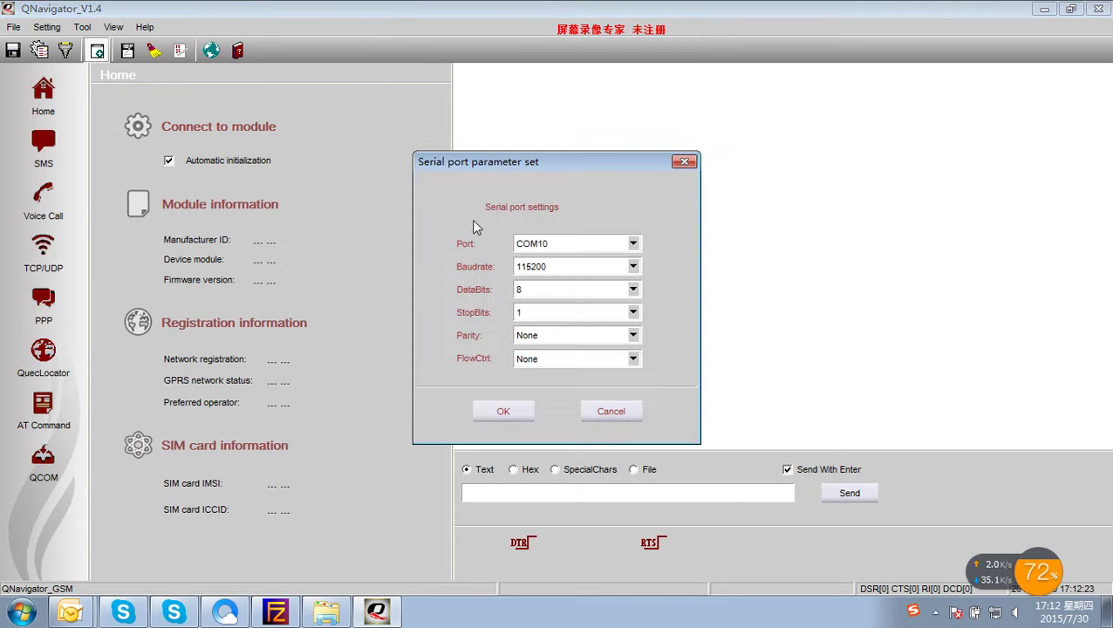
{"action": "left_click", "coordinate": [505, 408]}
{"action": "left_click", "coordinate": [243, 137]}
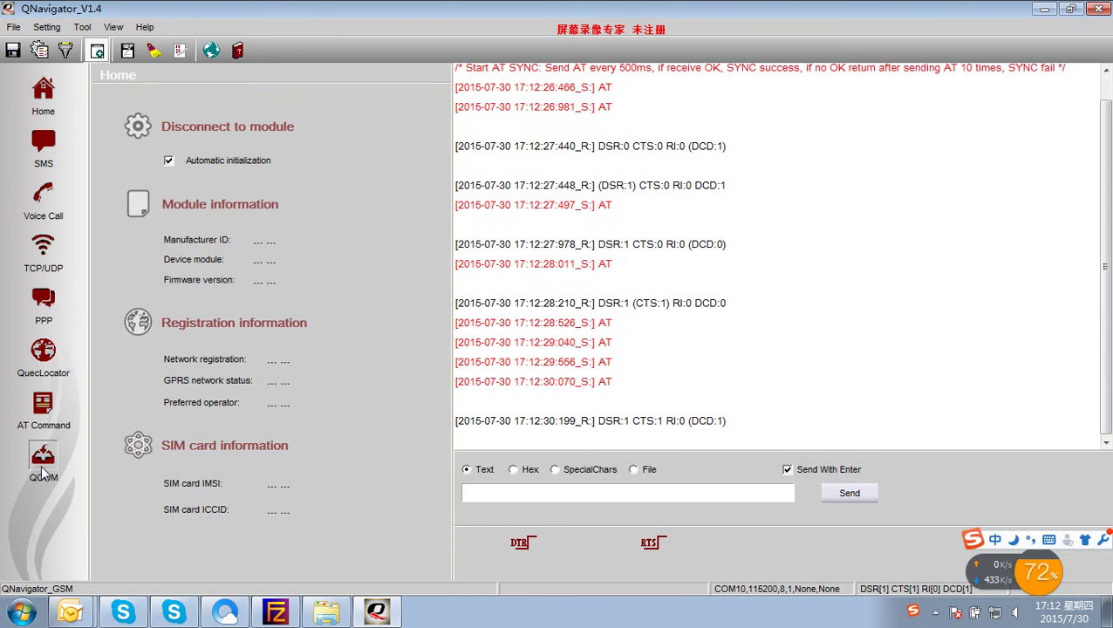
{"action": "left_click", "coordinate": [581, 369]}
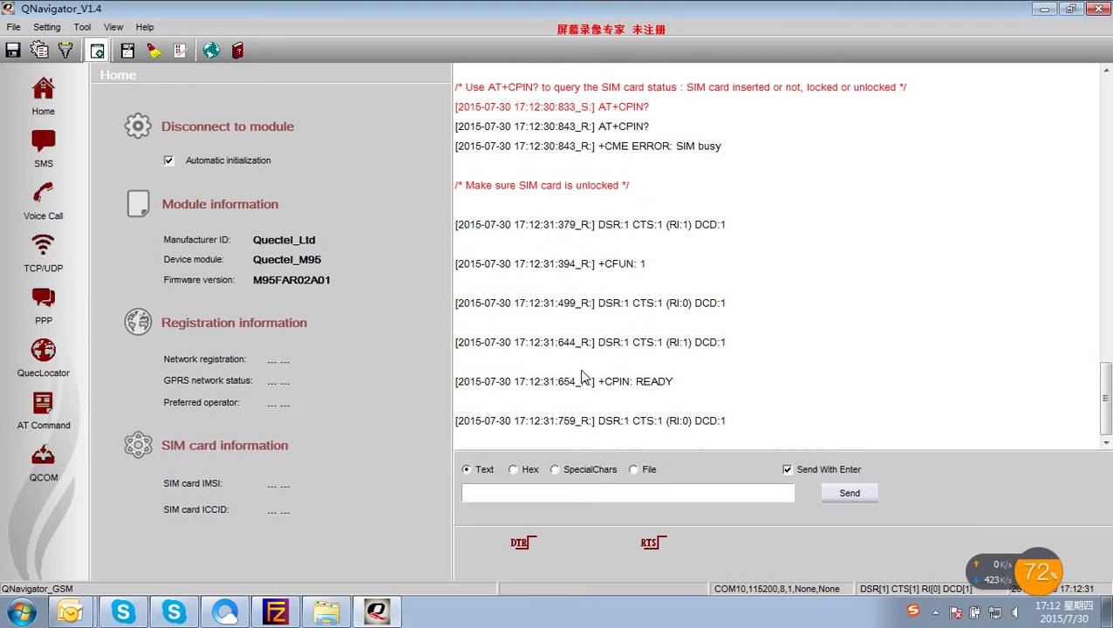
- Send the preset QCOM commands AT+CSQ, AT+CPIN?, AT+CREG? and AT+CGREG? to the module one by one
{"action": "left_click", "coordinate": [44, 462]}
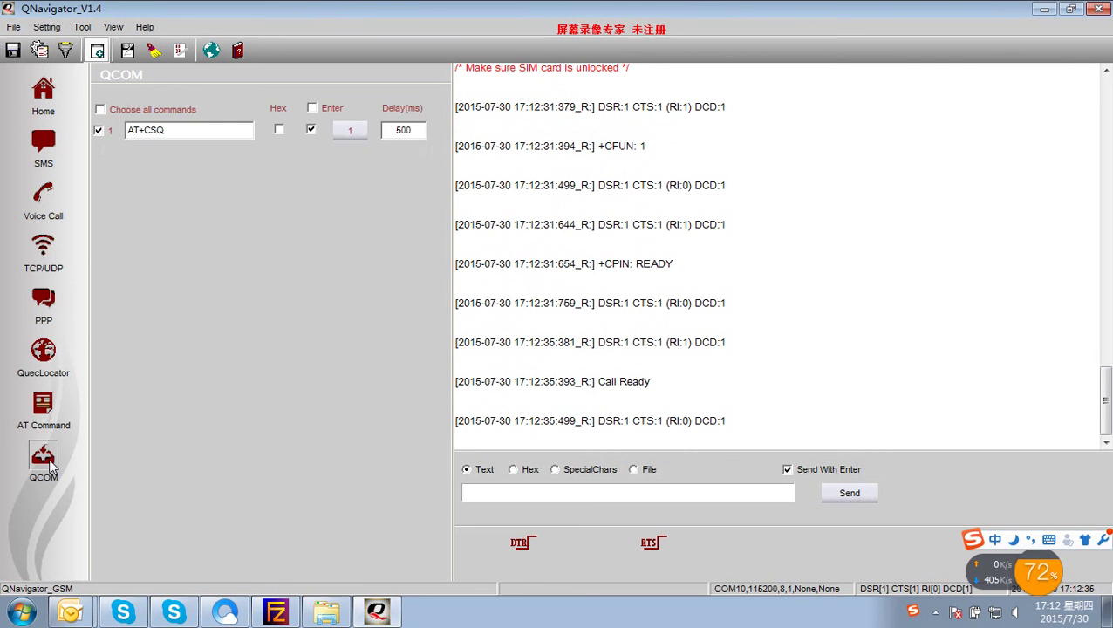
{"action": "left_click", "coordinate": [352, 131]}
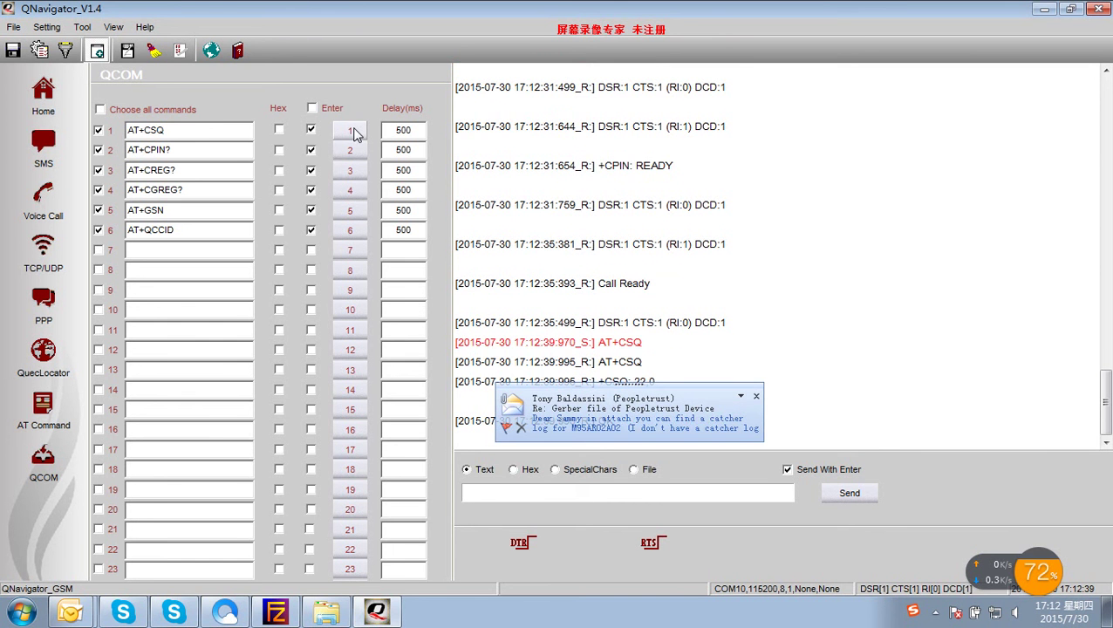
{"action": "left_click", "coordinate": [756, 397]}
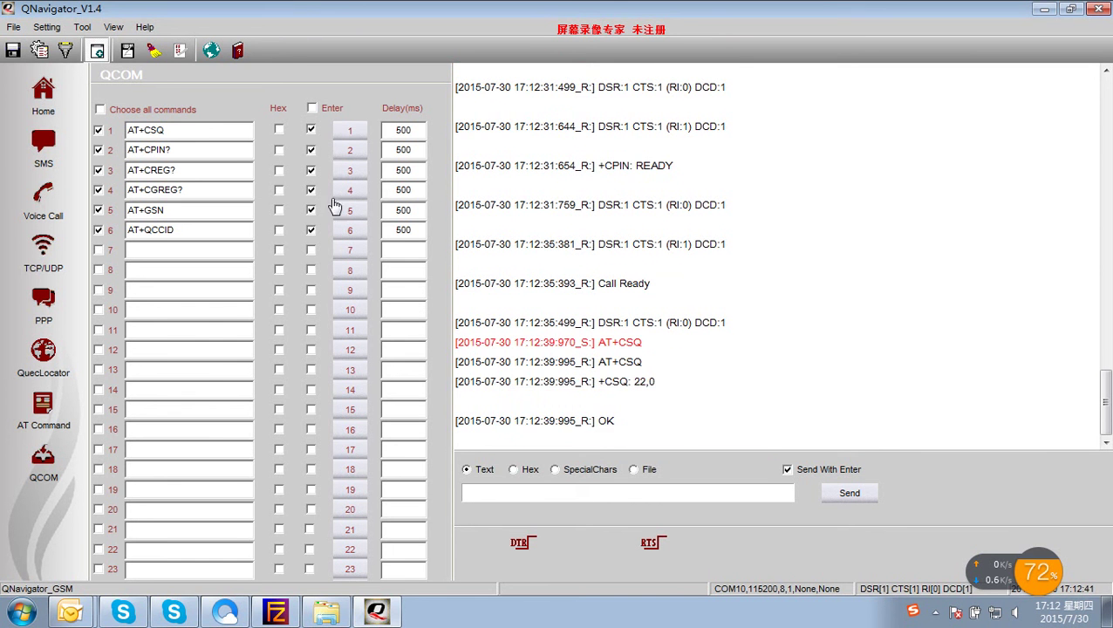
{"action": "left_click", "coordinate": [349, 152]}
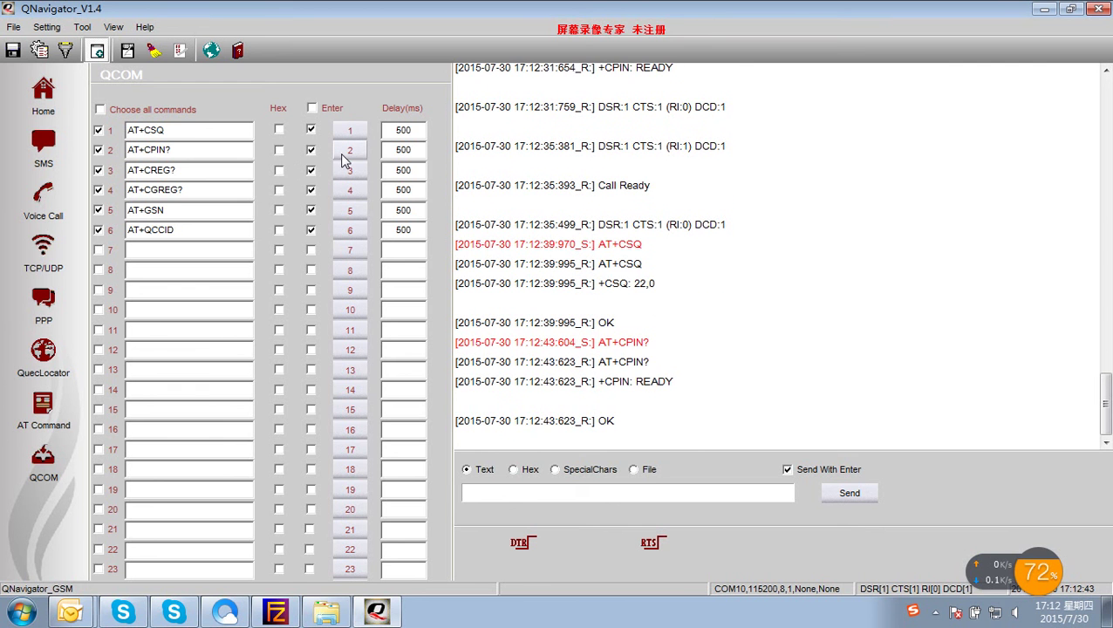
{"action": "left_click", "coordinate": [349, 171]}
{"action": "left_click", "coordinate": [353, 191]}
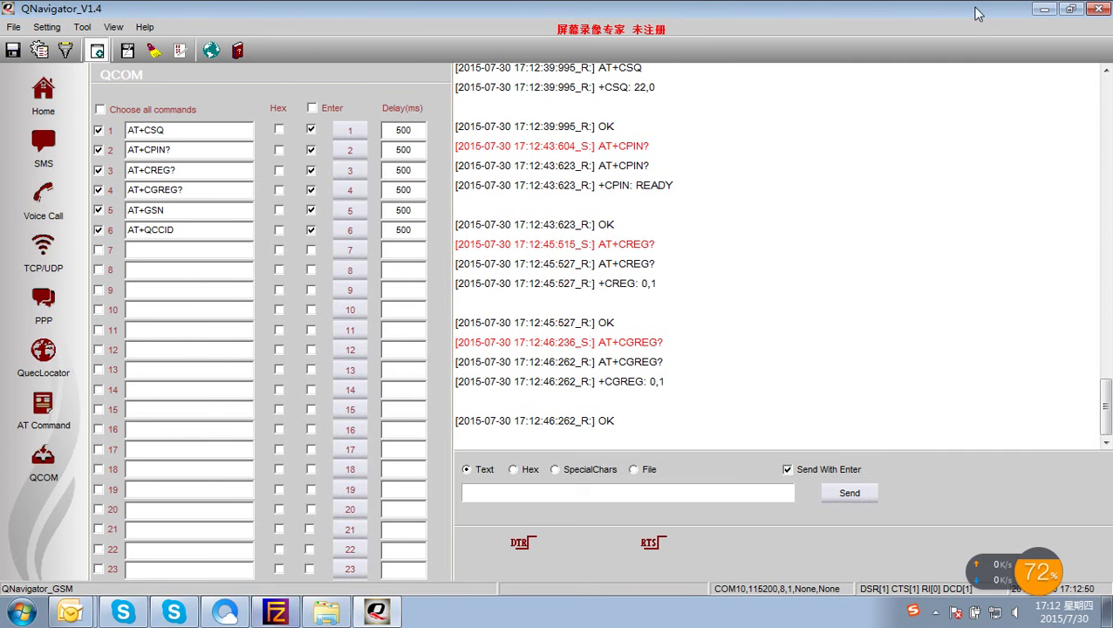
- Open the FTP commands text file from the desktop and place its window over QNavigator, leaving the QCOM command list uncovered
{"action": "left_click", "coordinate": [1046, 11]}
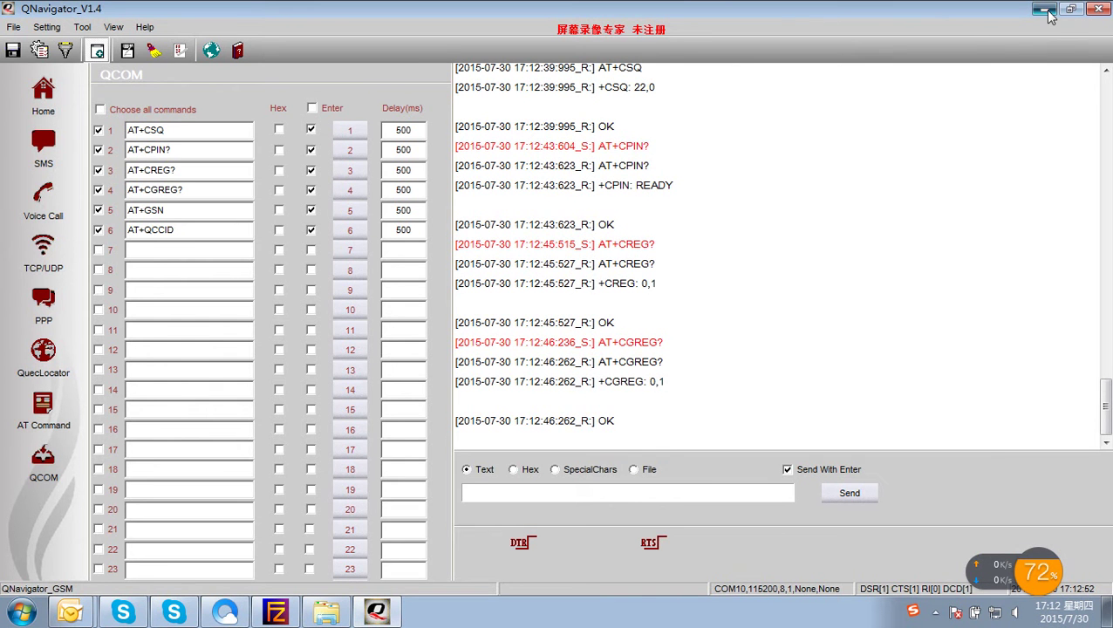
{"action": "left_click", "coordinate": [926, 18]}
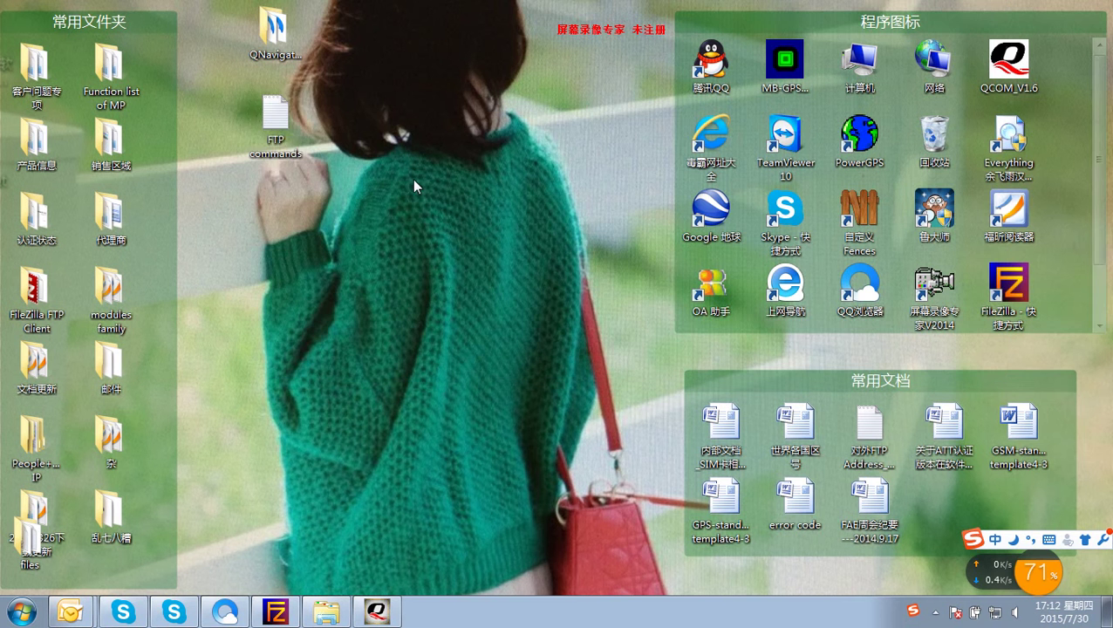
{"action": "double_click", "coordinate": [282, 143]}
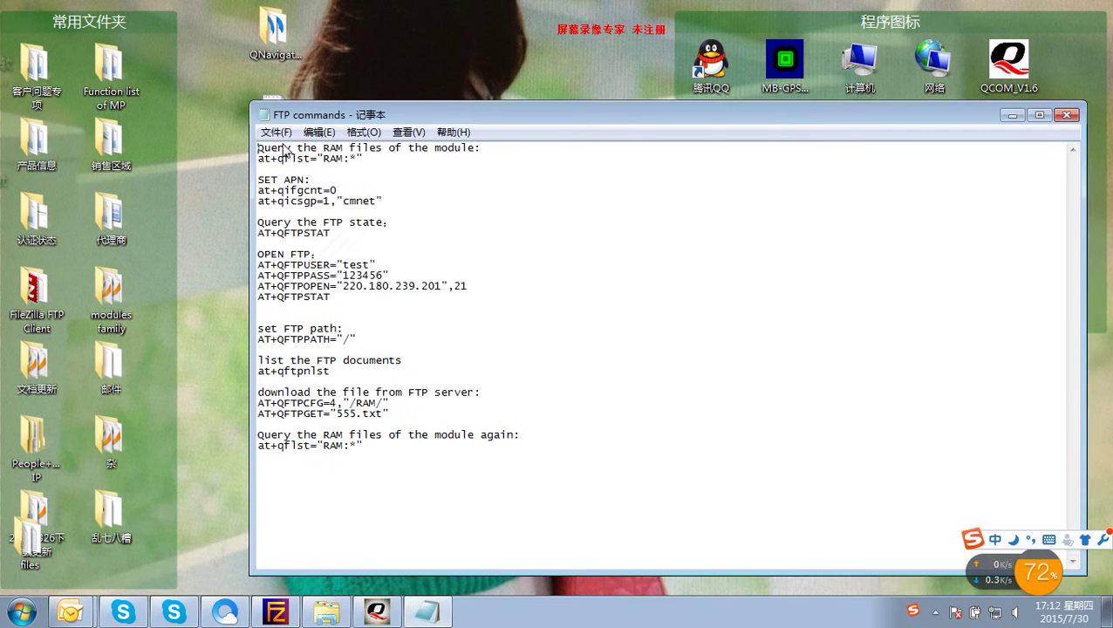
{"action": "left_click_drag", "start_coordinate": [618, 132], "coordinate": [800, 131]}
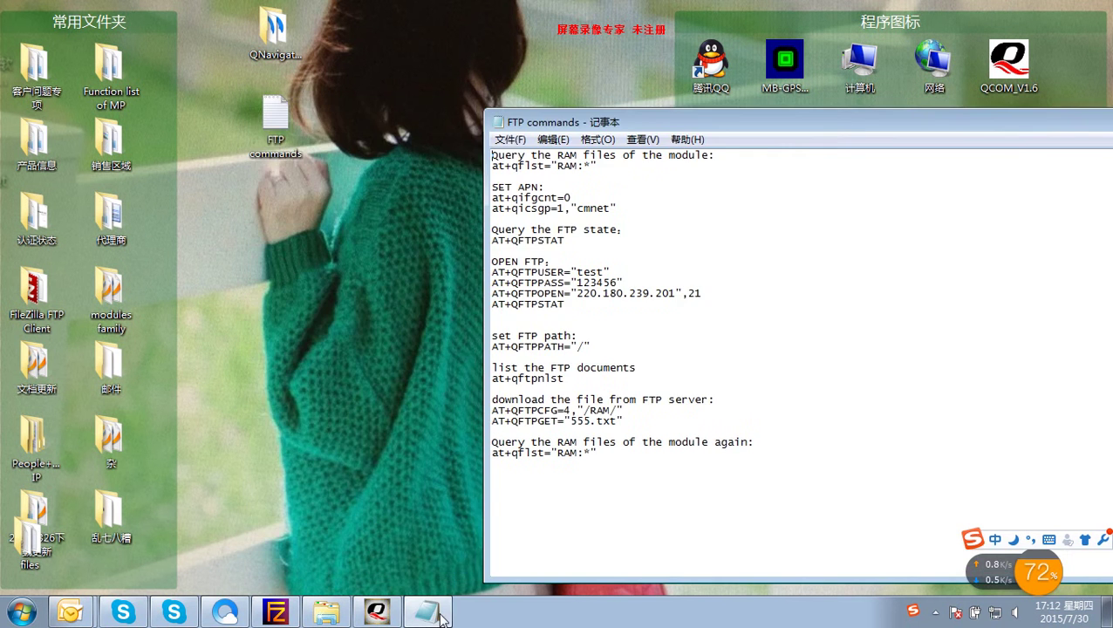
{"action": "left_click", "coordinate": [377, 612]}
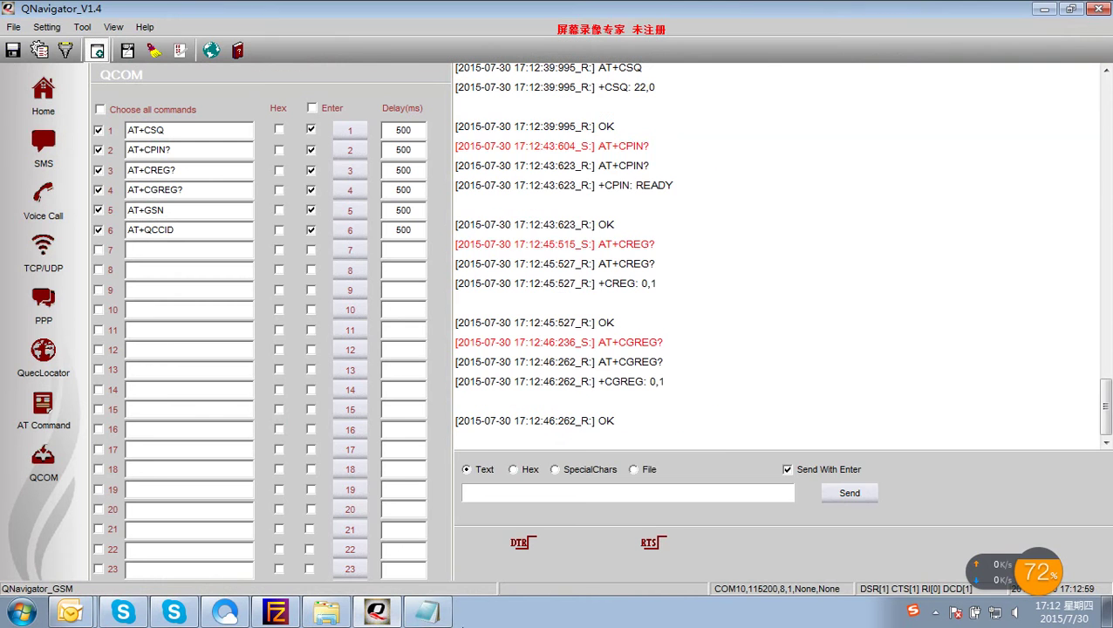
{"action": "left_click", "coordinate": [427, 613]}
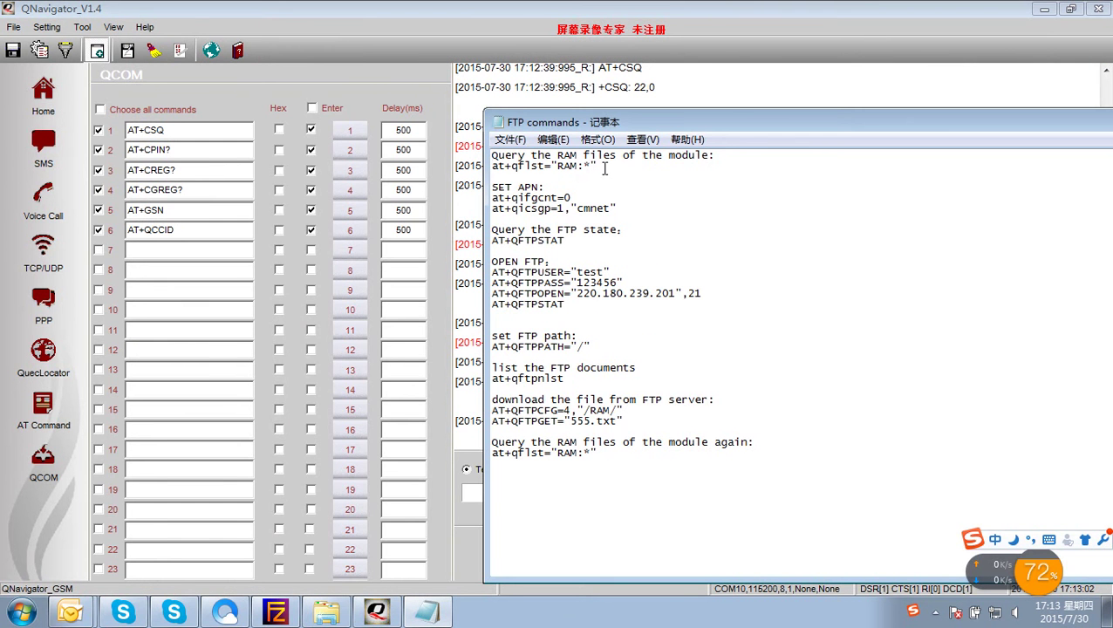
- Copy at+qflst="RAM:*" from the notes and send it to the module to query its RAM files
{"action": "left_click_drag", "start_coordinate": [601, 166], "coordinate": [480, 168]}
{"action": "key", "text": "ctrl+c"}
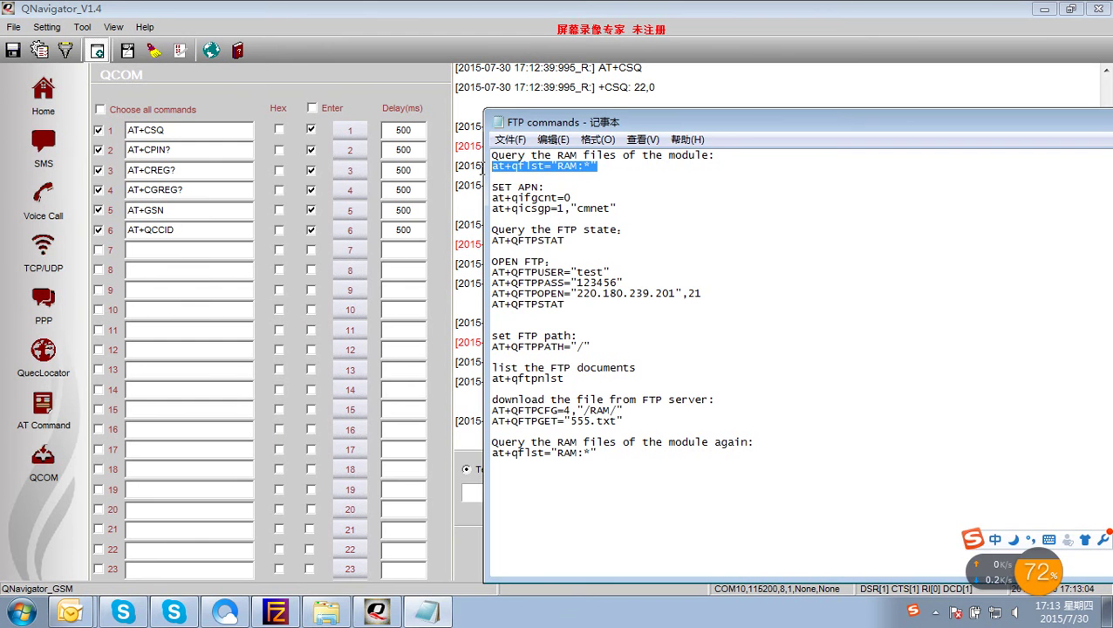
{"action": "left_click", "coordinate": [172, 254]}
{"action": "left_click", "coordinate": [505, 493]}
{"action": "key", "text": "ctrl+v"}
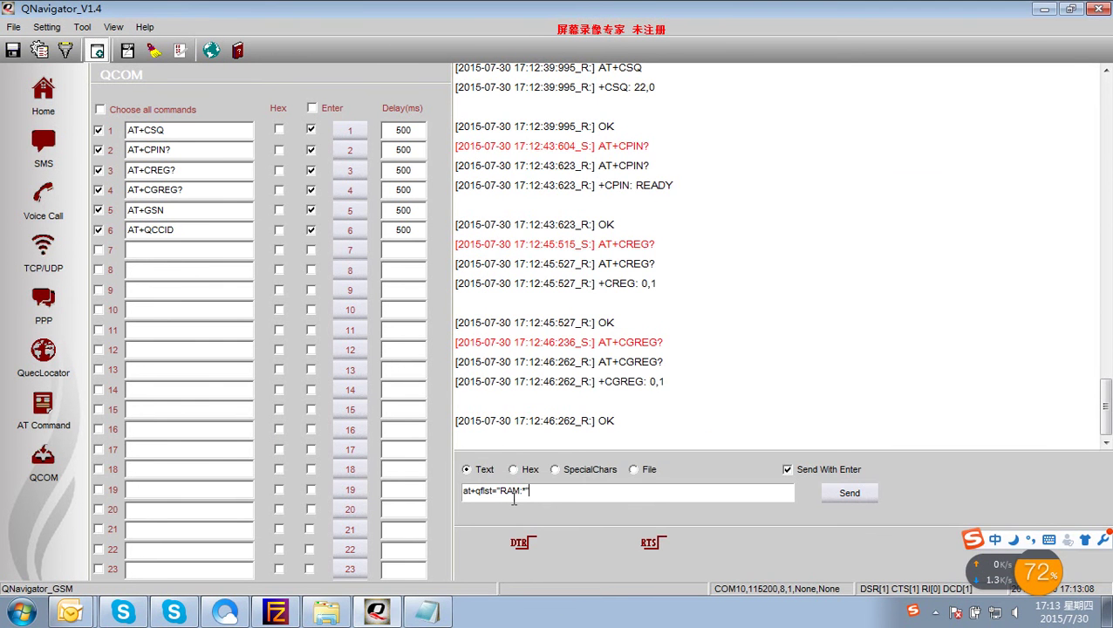
{"action": "left_click", "coordinate": [846, 495]}
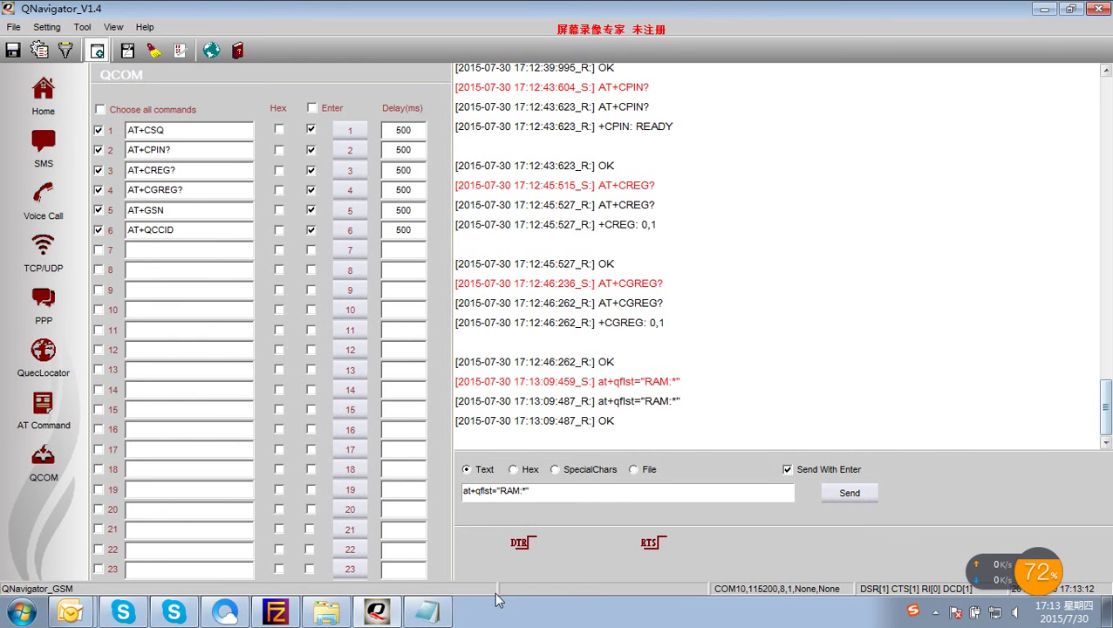
- Replace the command with at+qifgcnt=0 from the SET APN section of the notes and send it
{"action": "triple_click", "coordinate": [558, 491]}
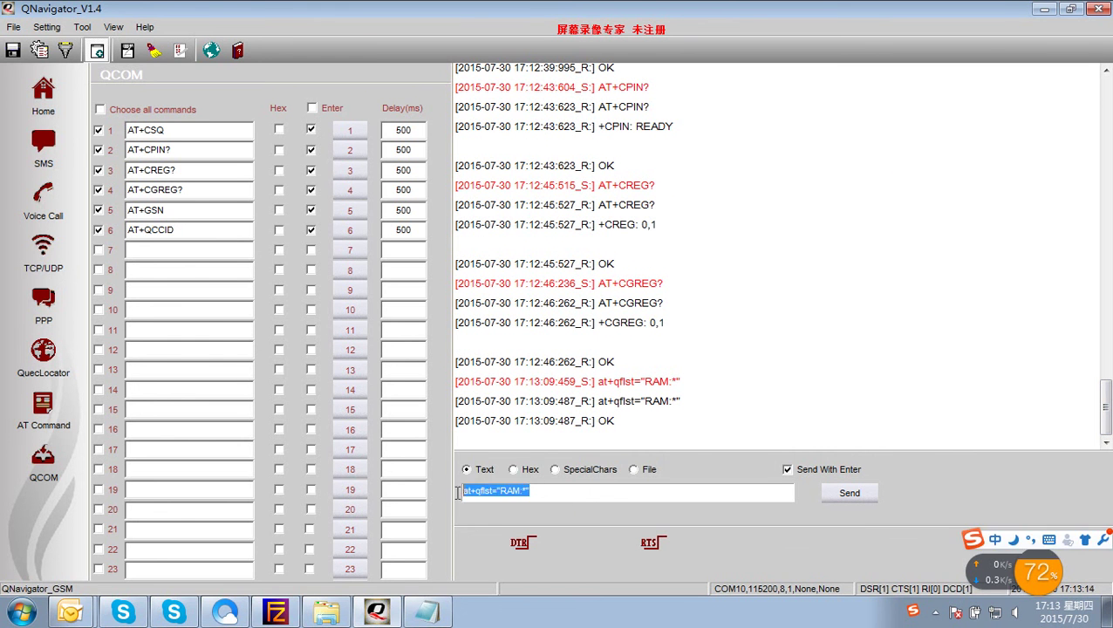
{"action": "key", "text": "BackSpace"}
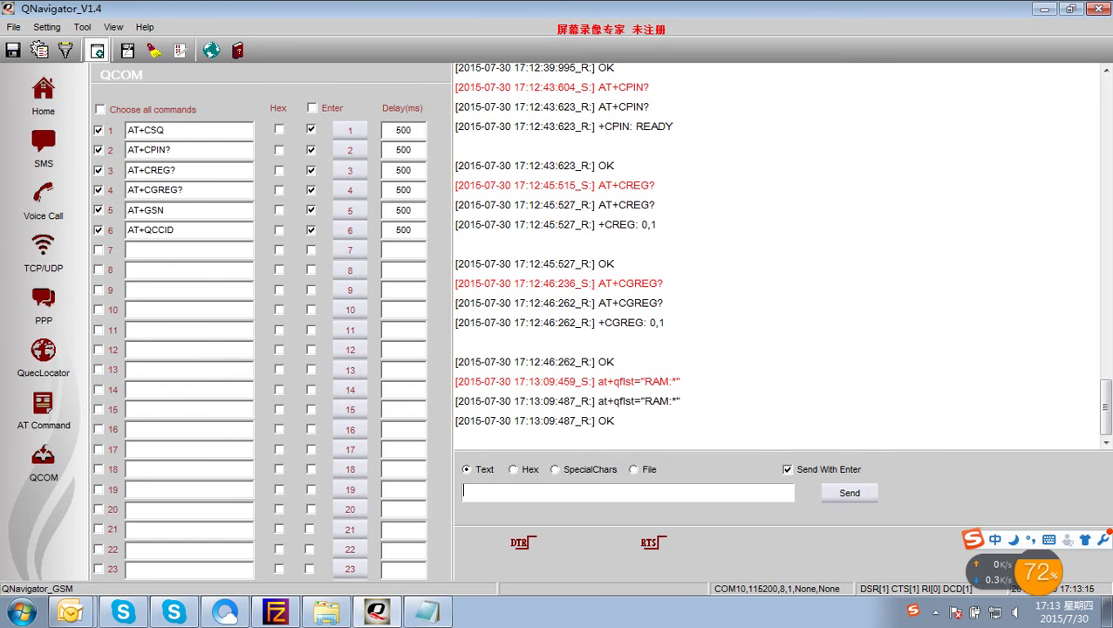
{"action": "left_click", "coordinate": [426, 613]}
{"action": "left_click_drag", "start_coordinate": [596, 199], "coordinate": [479, 200]}
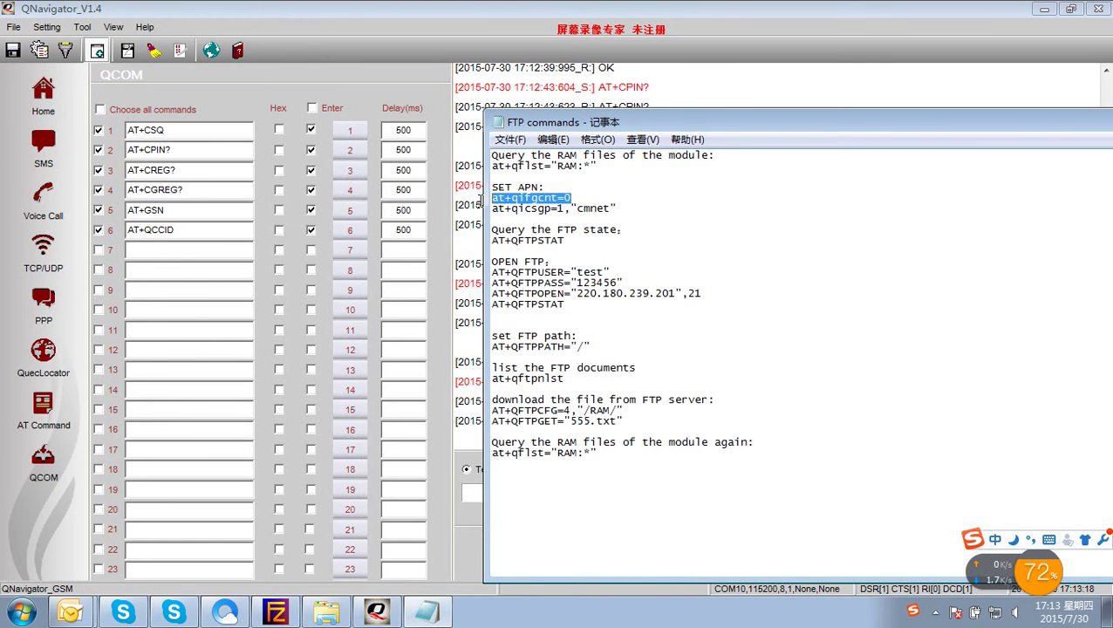
{"action": "key", "text": "ctrl+c"}
{"action": "left_click", "coordinate": [463, 492]}
{"action": "key", "text": "ctrl+v"}
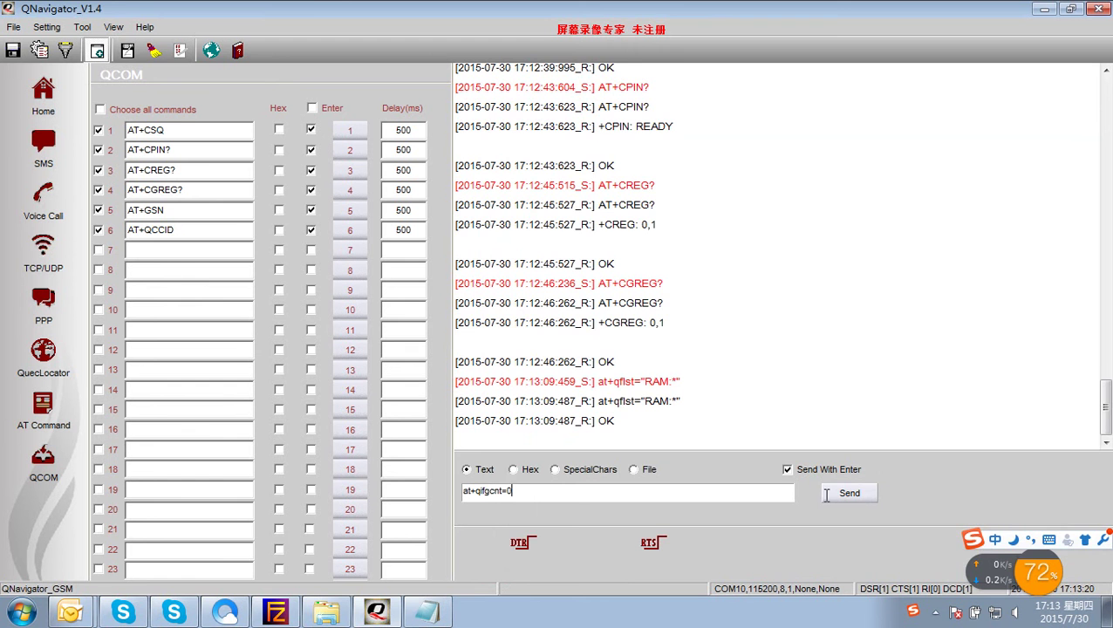
{"action": "left_click", "coordinate": [849, 494]}
- Set the APN by copying at+qicsgp=1,"cmnet" from the notes over the previous command and sending it
{"action": "left_click", "coordinate": [426, 613]}
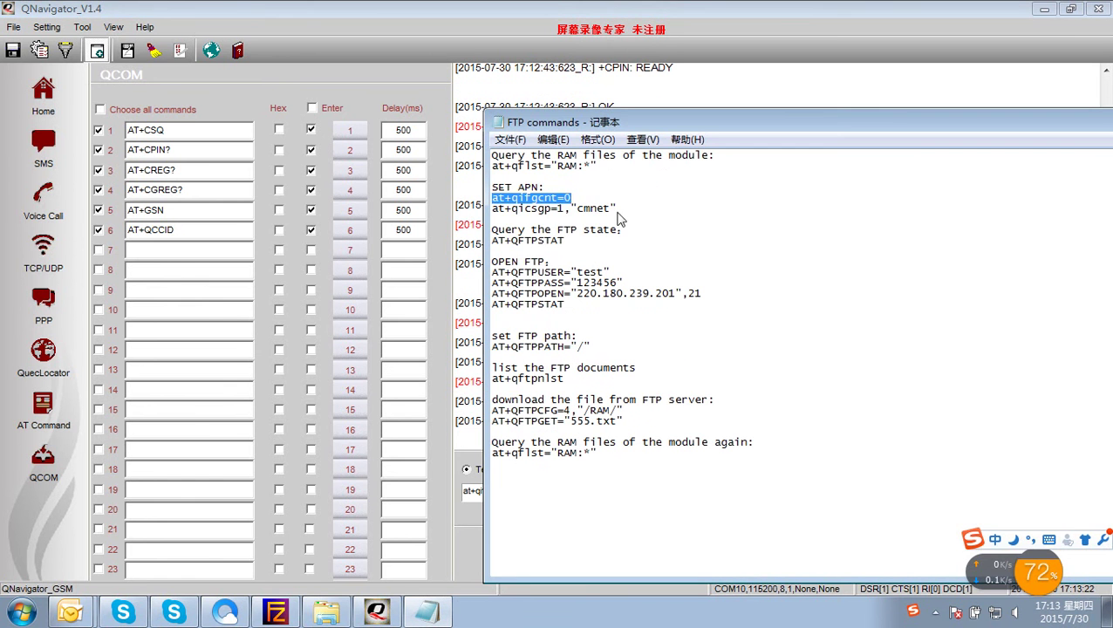
{"action": "left_click_drag", "start_coordinate": [618, 209], "coordinate": [482, 209]}
{"action": "left_click", "coordinate": [471, 492]}
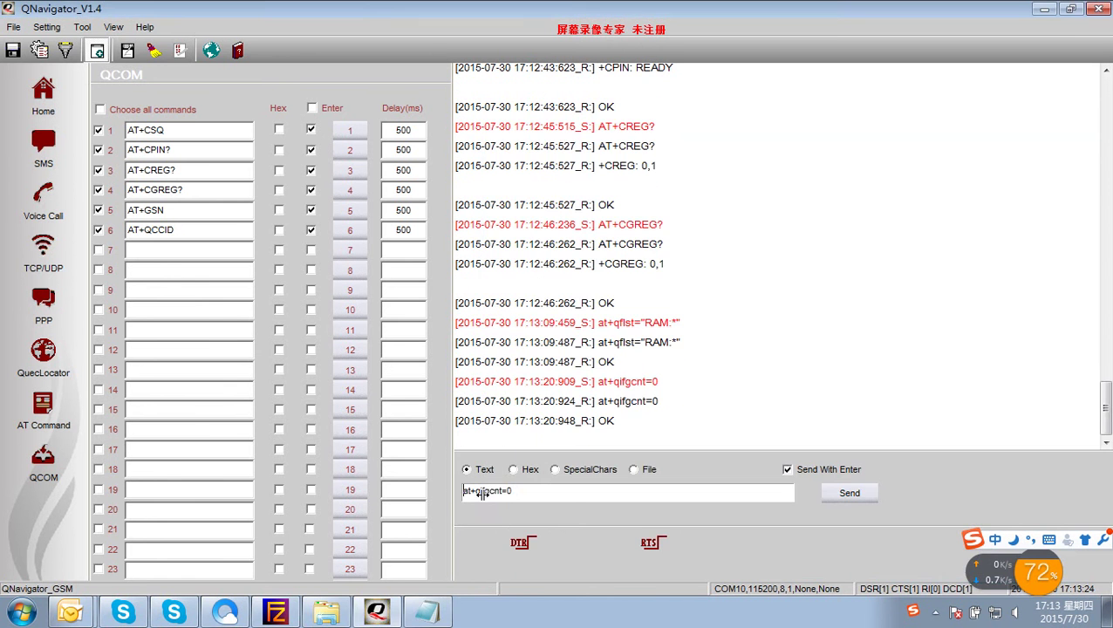
{"action": "left_click_drag", "start_coordinate": [543, 494], "coordinate": [432, 495]}
{"action": "key", "text": "ctrl+v"}
{"action": "left_click", "coordinate": [846, 494]}
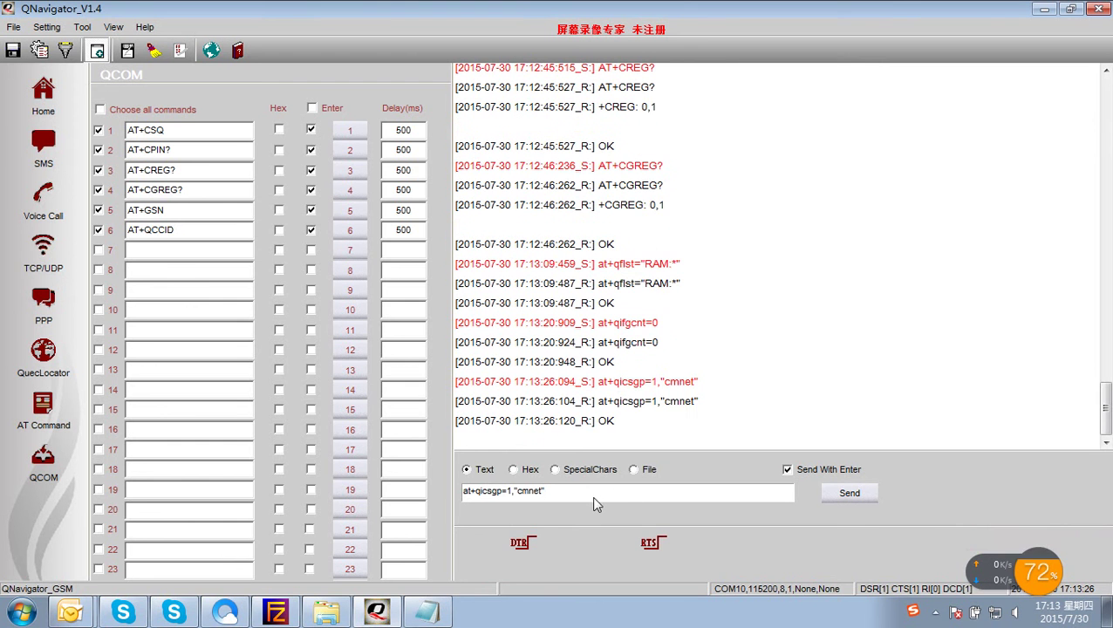
- Replace the command with AT+QFTPSTAT from the notes and send it to query the FTP state
{"action": "left_click_drag", "start_coordinate": [591, 495], "coordinate": [389, 494]}
{"action": "key", "text": "BackSpace"}
{"action": "left_click", "coordinate": [426, 613]}
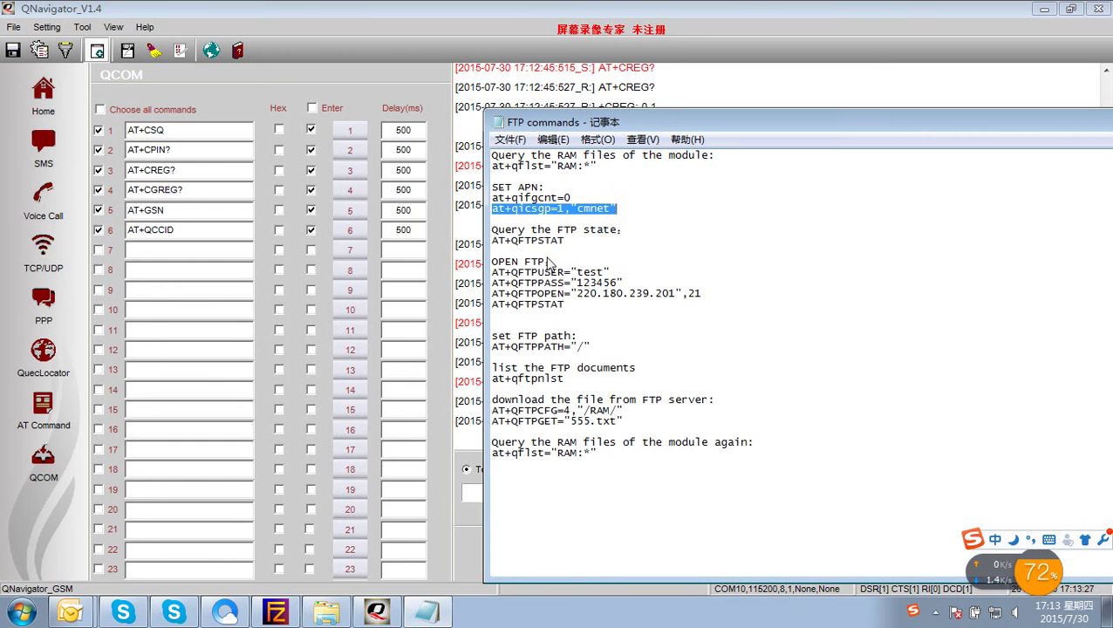
{"action": "left_click_drag", "start_coordinate": [573, 241], "coordinate": [469, 241]}
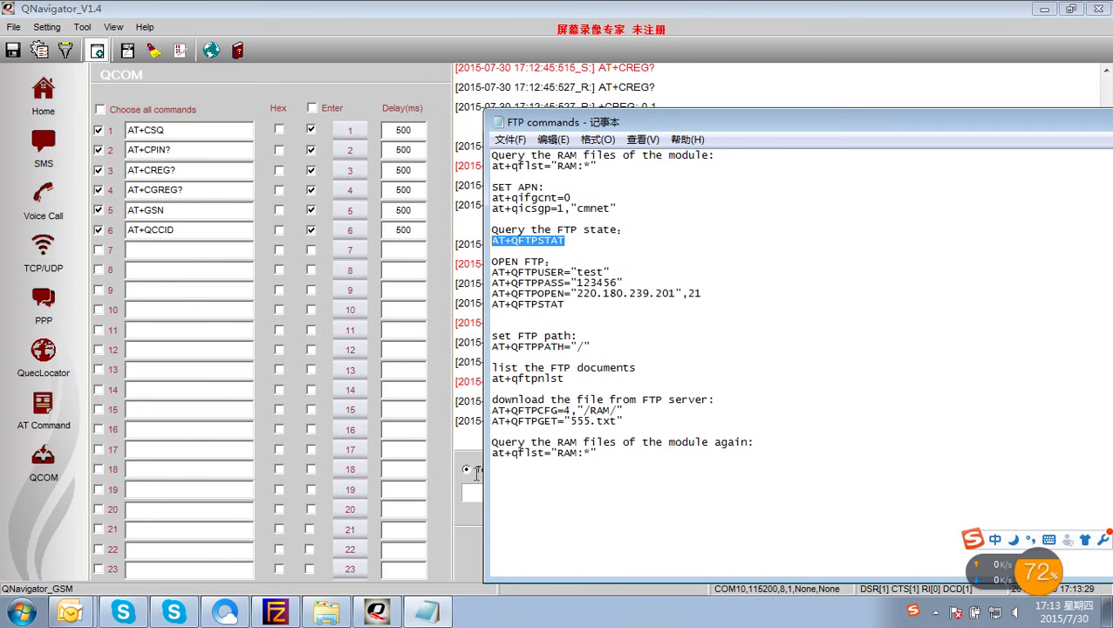
{"action": "key", "text": "ctrl+c"}
{"action": "left_click", "coordinate": [473, 492]}
{"action": "key", "text": "ctrl+v"}
{"action": "left_click", "coordinate": [850, 492]}
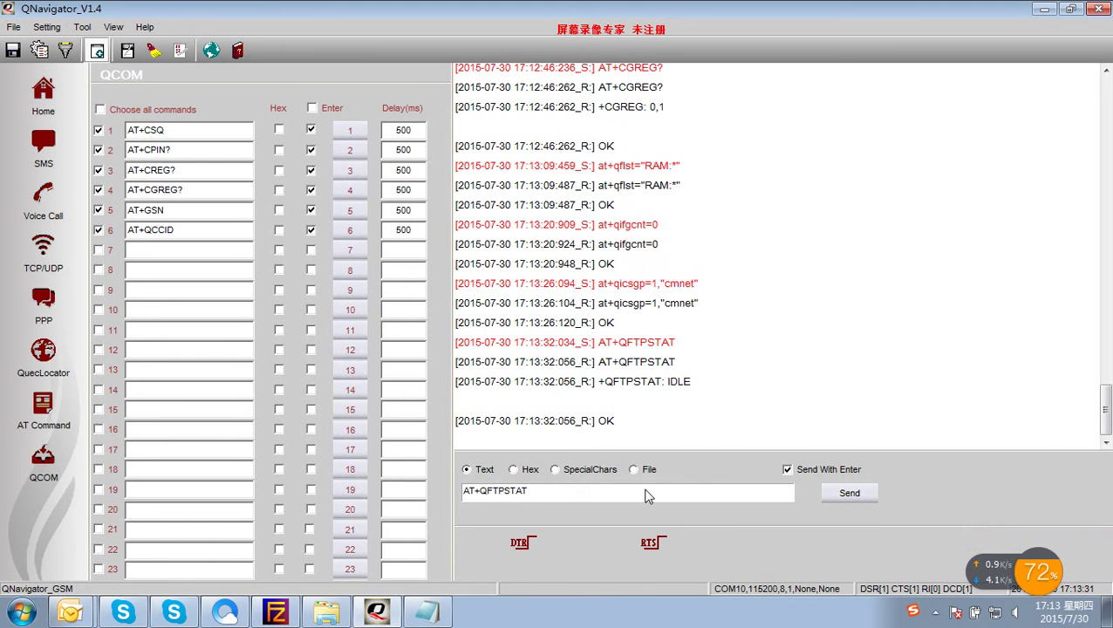
- Set the FTP user name by replacing the command with AT+QFTPUSER="test" from the notes and sending it
{"action": "left_click_drag", "start_coordinate": [647, 495], "coordinate": [462, 493]}
{"action": "key", "text": "BackSpace"}
{"action": "left_click", "coordinate": [427, 612]}
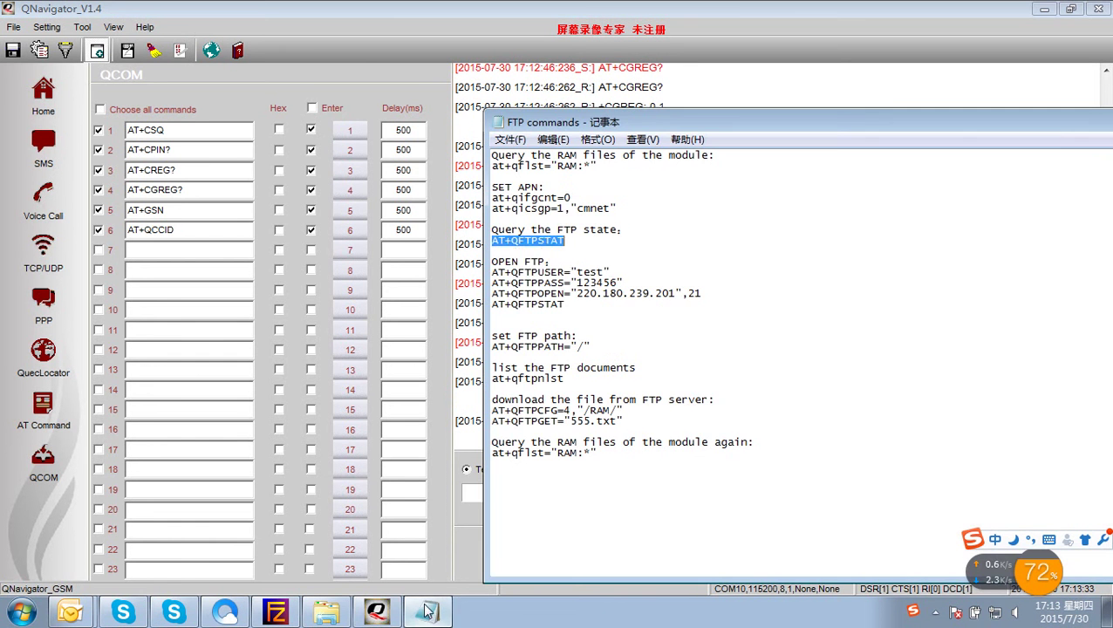
{"action": "left_click_drag", "start_coordinate": [627, 272], "coordinate": [468, 278]}
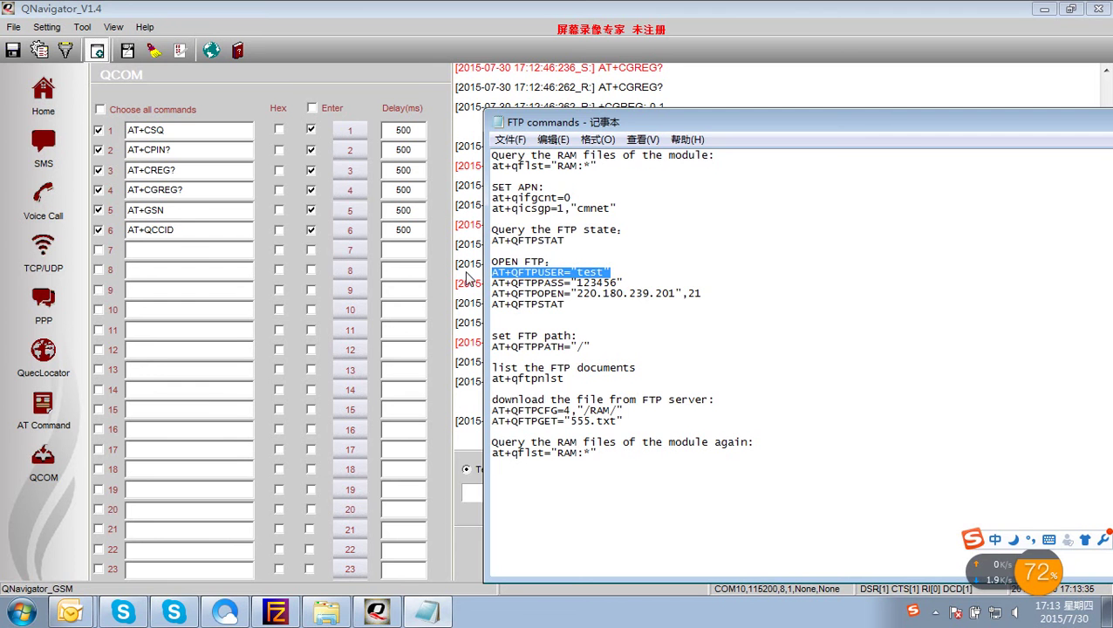
{"action": "key", "text": "ctrl+c"}
{"action": "left_click", "coordinate": [464, 488]}
{"action": "key", "text": "ctrl+v"}
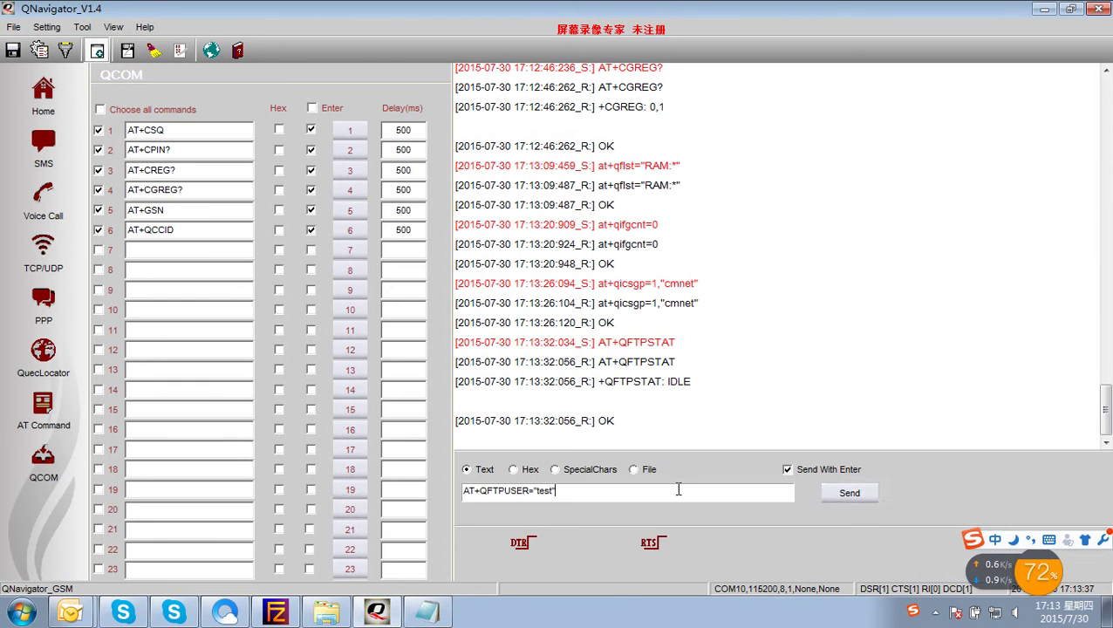
{"action": "left_click", "coordinate": [827, 491]}
- Set the FTP password by replacing the command with the AT+QFTPPASS line from the notes and sending it
{"action": "key", "text": "ctrl+a"}
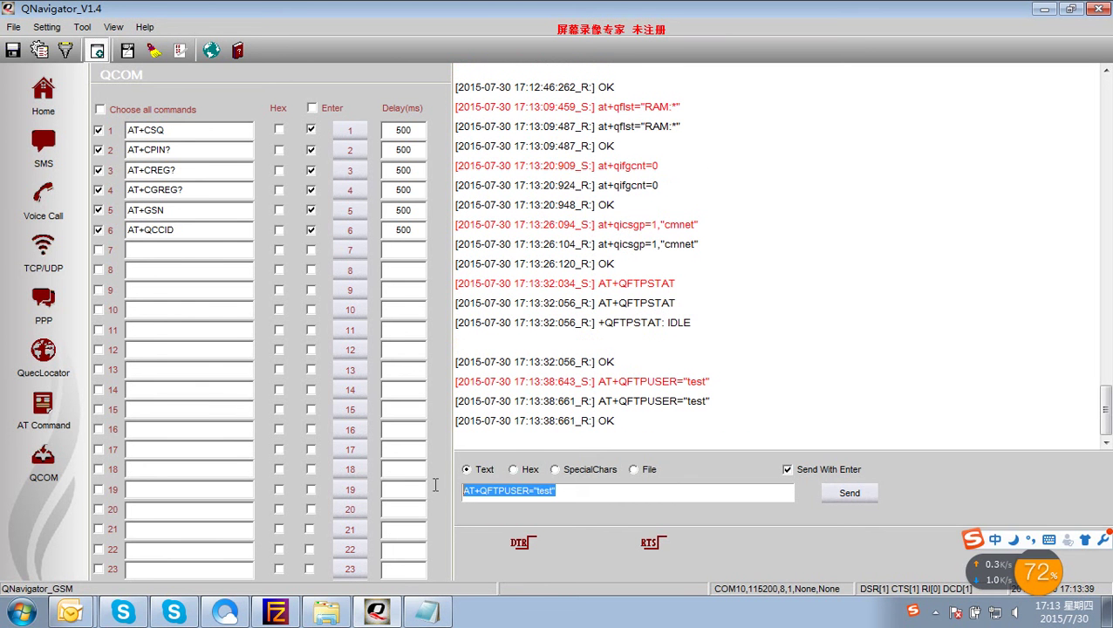
{"action": "key", "text": "BackSpace"}
{"action": "right_click", "coordinate": [426, 612]}
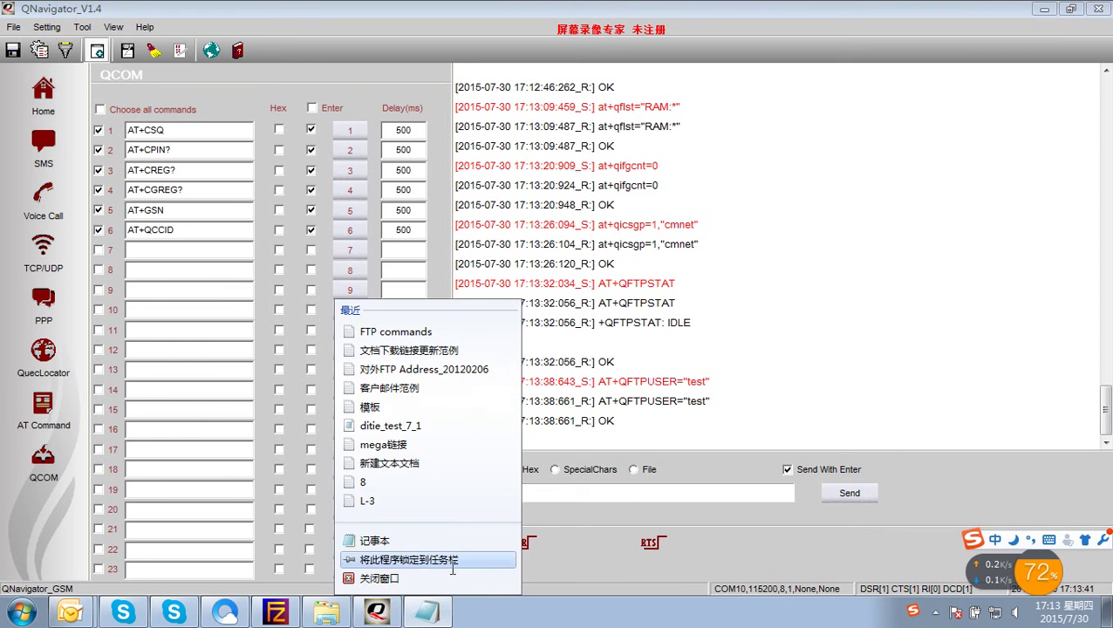
{"action": "left_click", "coordinate": [428, 614]}
{"action": "left_click", "coordinate": [427, 614]}
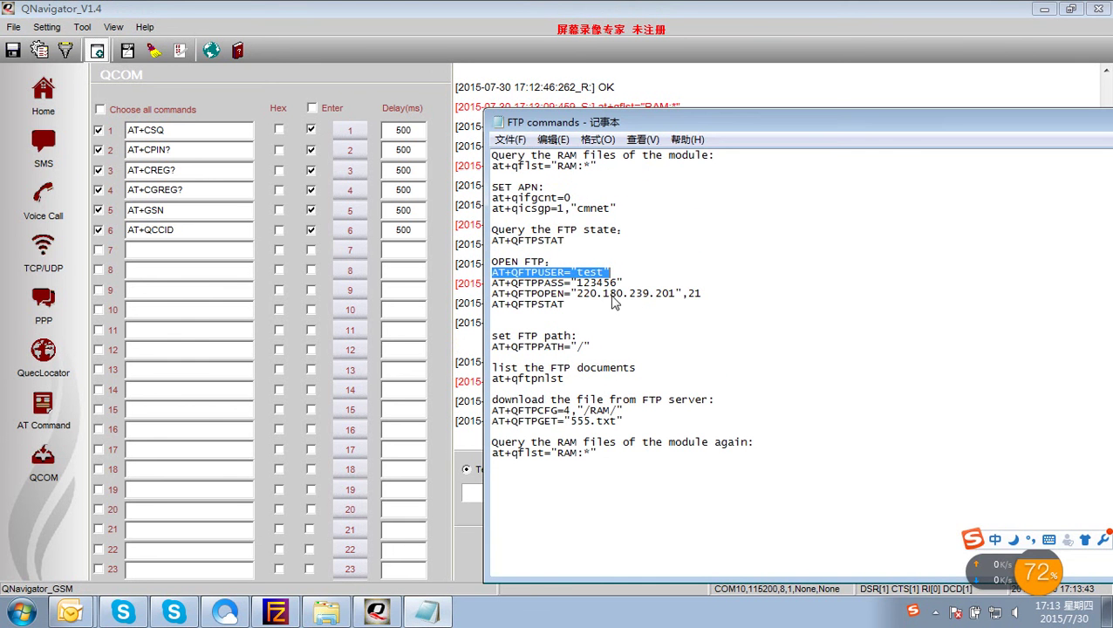
{"action": "left_click_drag", "start_coordinate": [621, 283], "coordinate": [486, 283]}
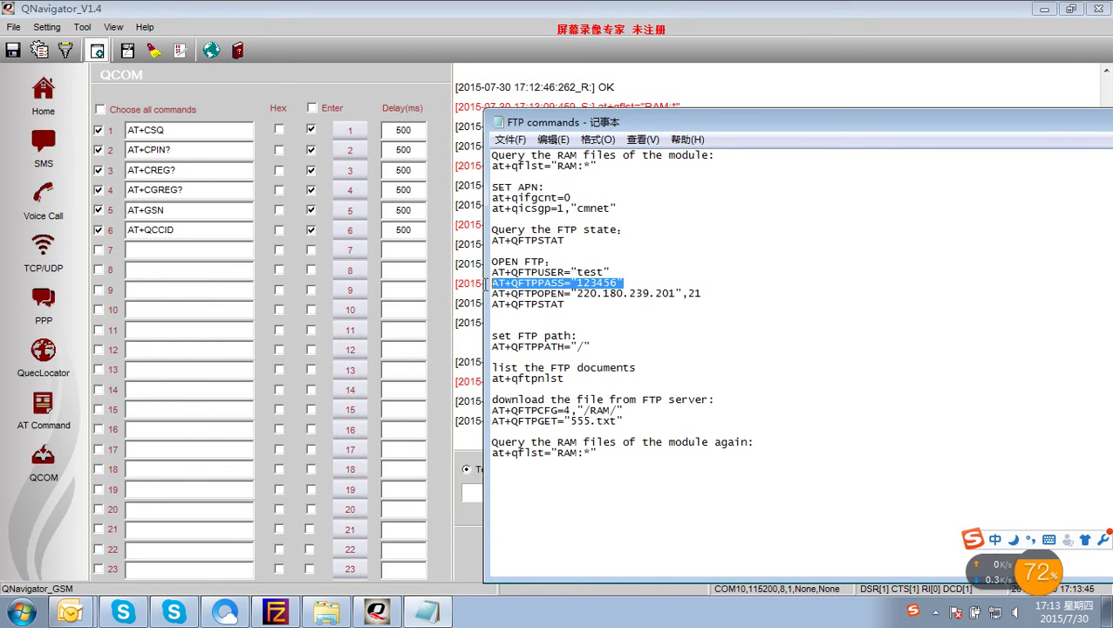
{"action": "left_click", "coordinate": [469, 494]}
{"action": "key", "text": "ctrl+v"}
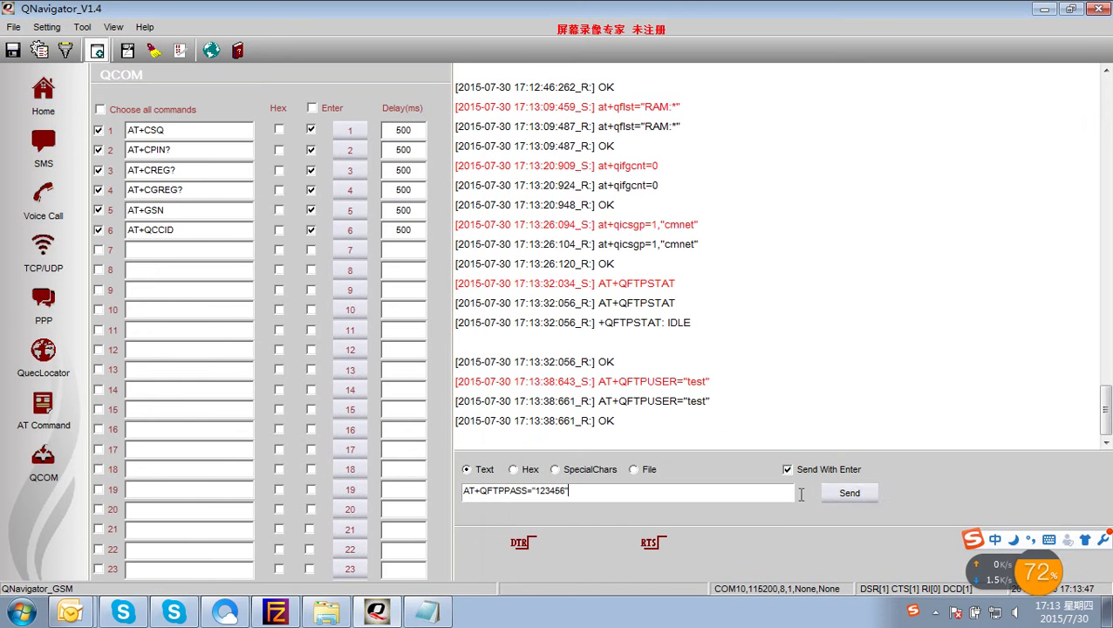
{"action": "left_click", "coordinate": [849, 492]}
- Open the FTP connection by replacing the command with AT+QFTPOPEN="220.180.239.201",21 from the notes and sending it
{"action": "left_click", "coordinate": [427, 614]}
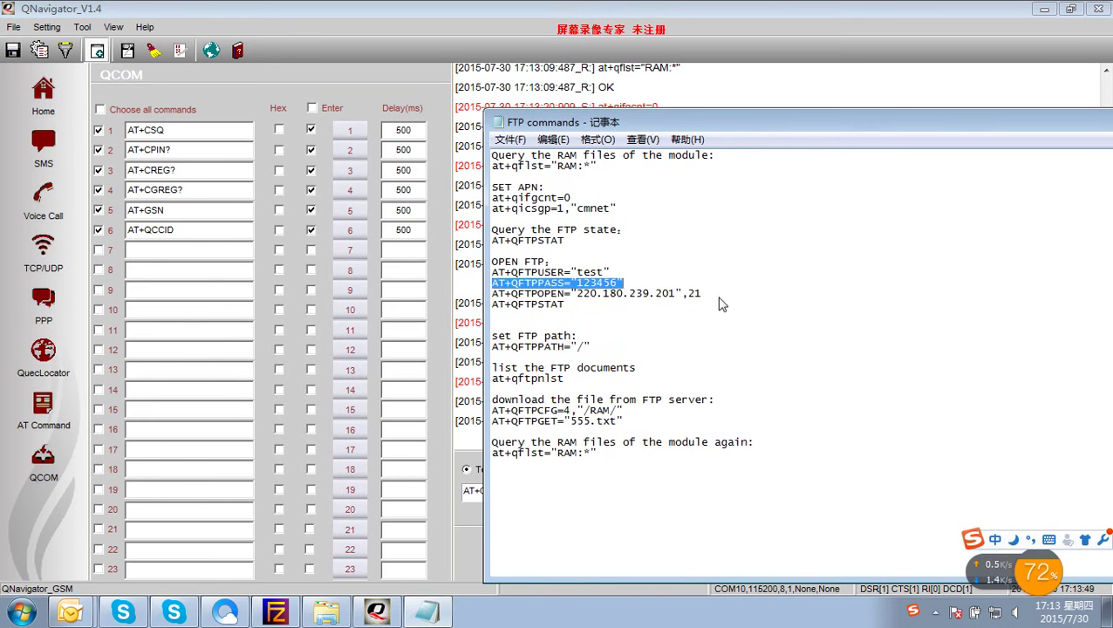
{"action": "left_click_drag", "start_coordinate": [702, 294], "coordinate": [478, 298]}
{"action": "left_click", "coordinate": [475, 494]}
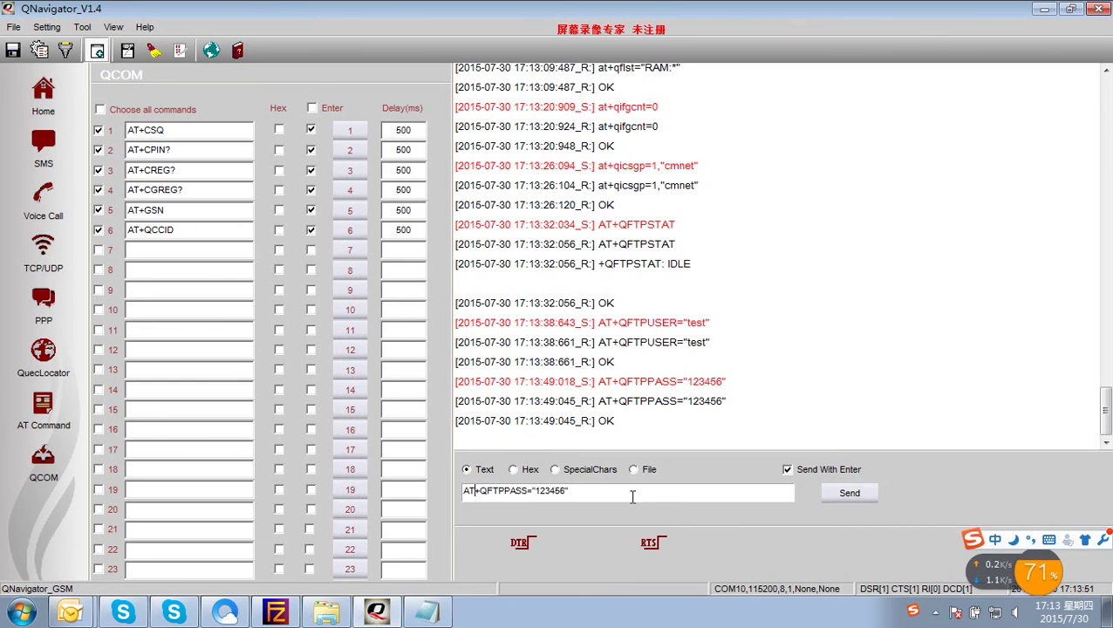
{"action": "left_click_drag", "start_coordinate": [633, 494], "coordinate": [428, 489]}
{"action": "key", "text": "ctrl+v"}
{"action": "left_click", "coordinate": [849, 492]}
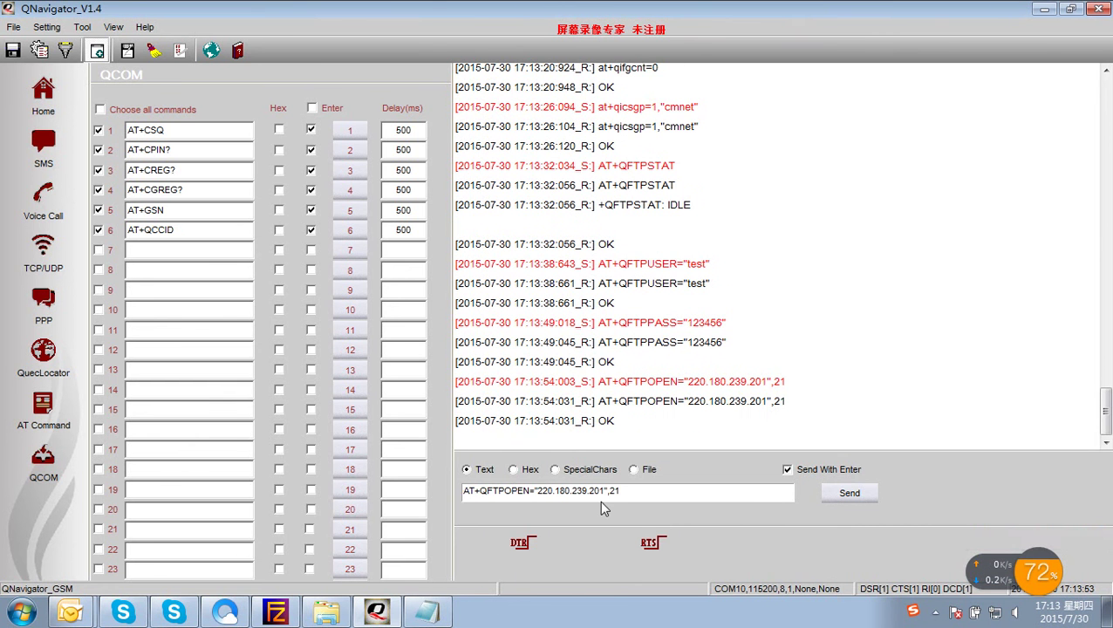
- Replace the command with AT+QFTPSTAT from the OPEN FTP section of the notes and send it to check the connection state
{"action": "left_click_drag", "start_coordinate": [633, 496], "coordinate": [409, 493]}
{"action": "key", "text": "BackSpace"}
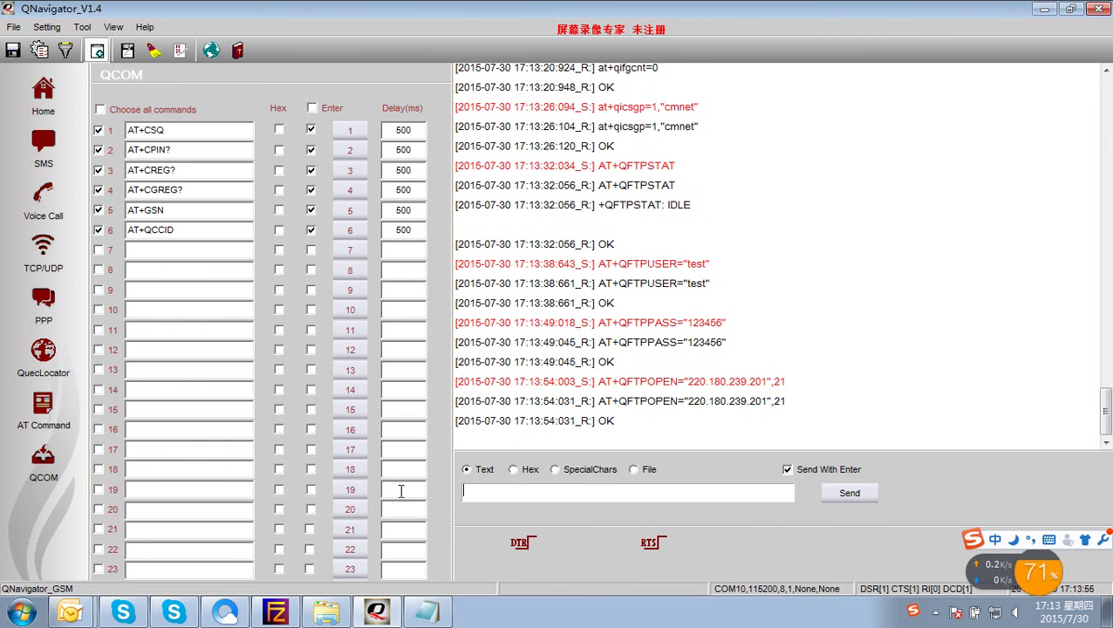
{"action": "left_click", "coordinate": [407, 623]}
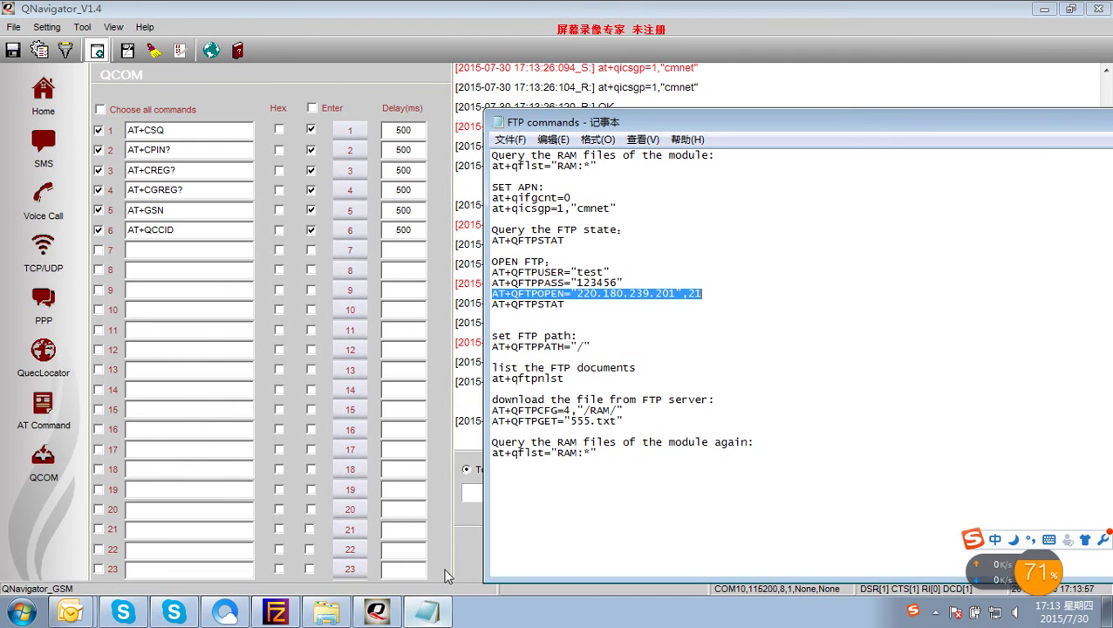
{"action": "left_click_drag", "start_coordinate": [586, 304], "coordinate": [471, 303]}
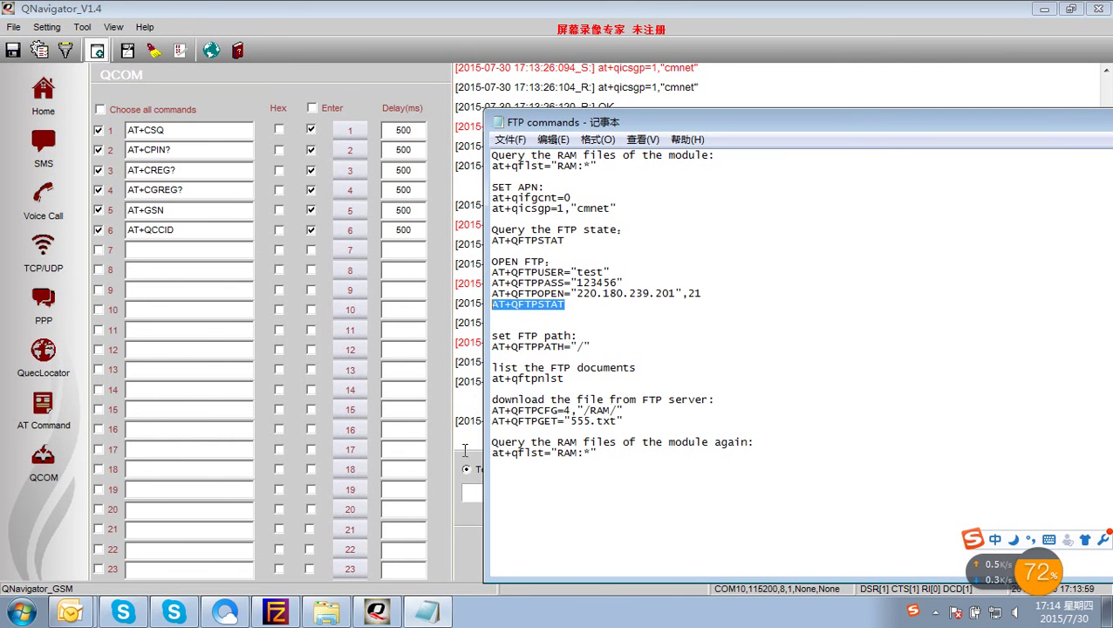
{"action": "key", "text": "ctrl+c"}
{"action": "left_click", "coordinate": [475, 491]}
{"action": "key", "text": "ctrl+v"}
{"action": "left_click", "coordinate": [848, 493]}
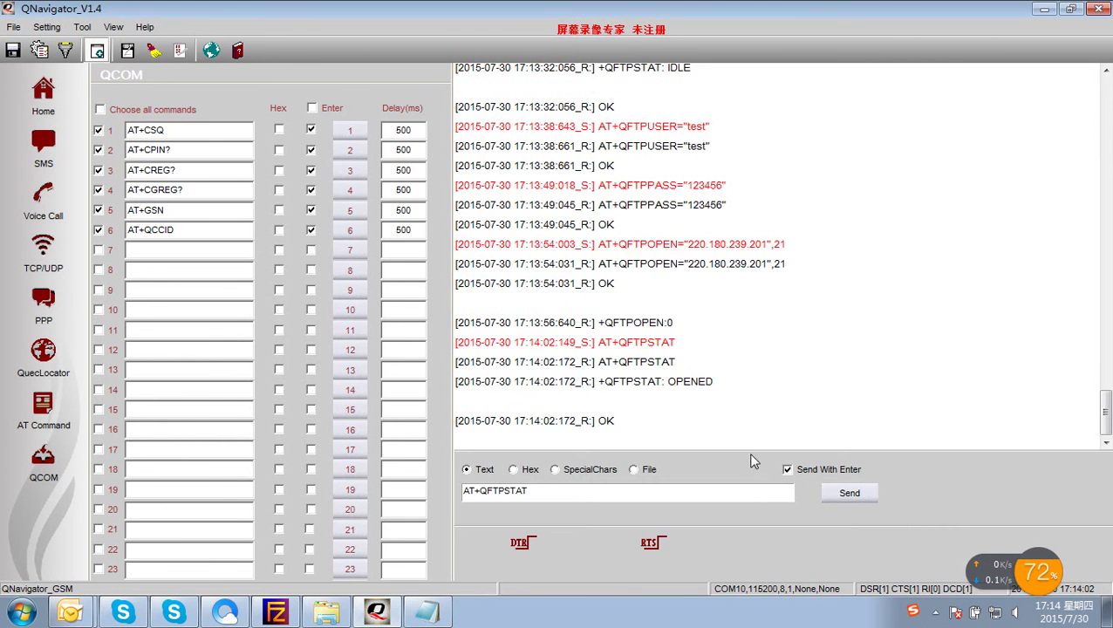
- Set the FTP path by replacing the command with AT+QFTPPATH="/" from the notes and sending it
{"action": "left_click_drag", "start_coordinate": [572, 496], "coordinate": [415, 491]}
{"action": "key", "text": "BackSpace"}
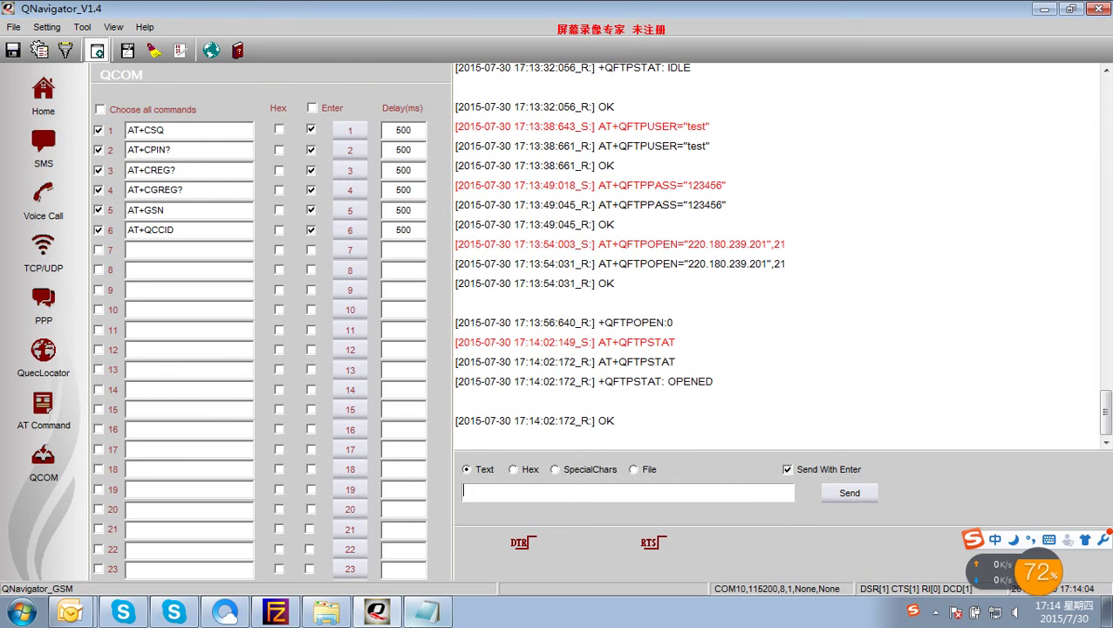
{"action": "left_click", "coordinate": [426, 613]}
{"action": "left_click_drag", "start_coordinate": [599, 347], "coordinate": [491, 349]}
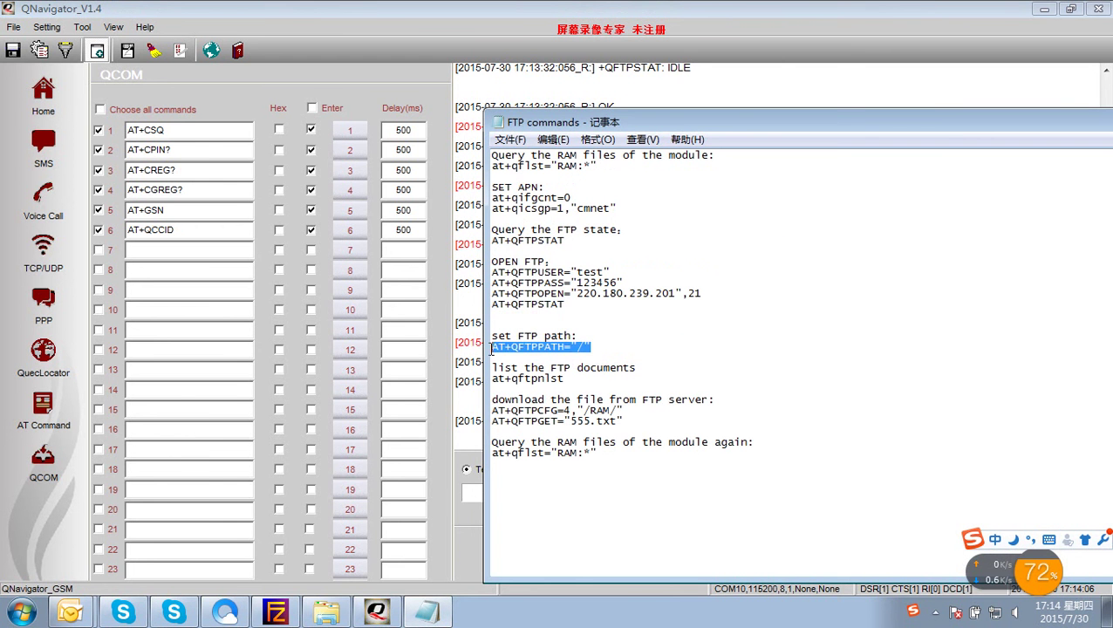
{"action": "key", "text": "ctrl+c"}
{"action": "left_click", "coordinate": [462, 492]}
{"action": "key", "text": "ctrl+v"}
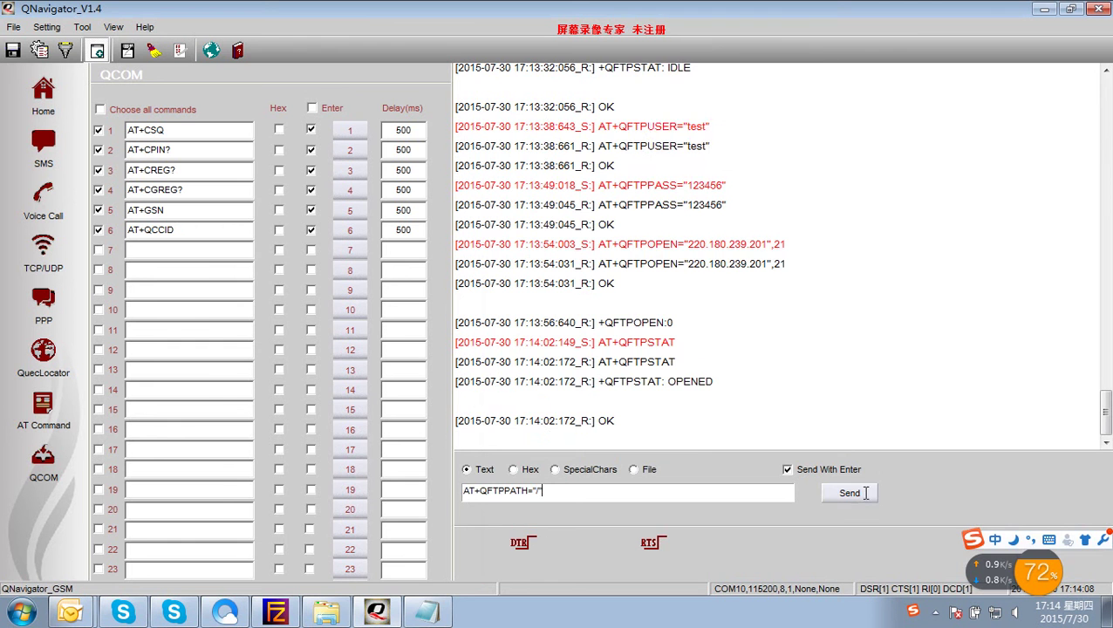
{"action": "left_click", "coordinate": [851, 494]}
- List the FTP server's documents by copying at+qftpnlst from the notes over the previous command and sending it
{"action": "left_click", "coordinate": [426, 613]}
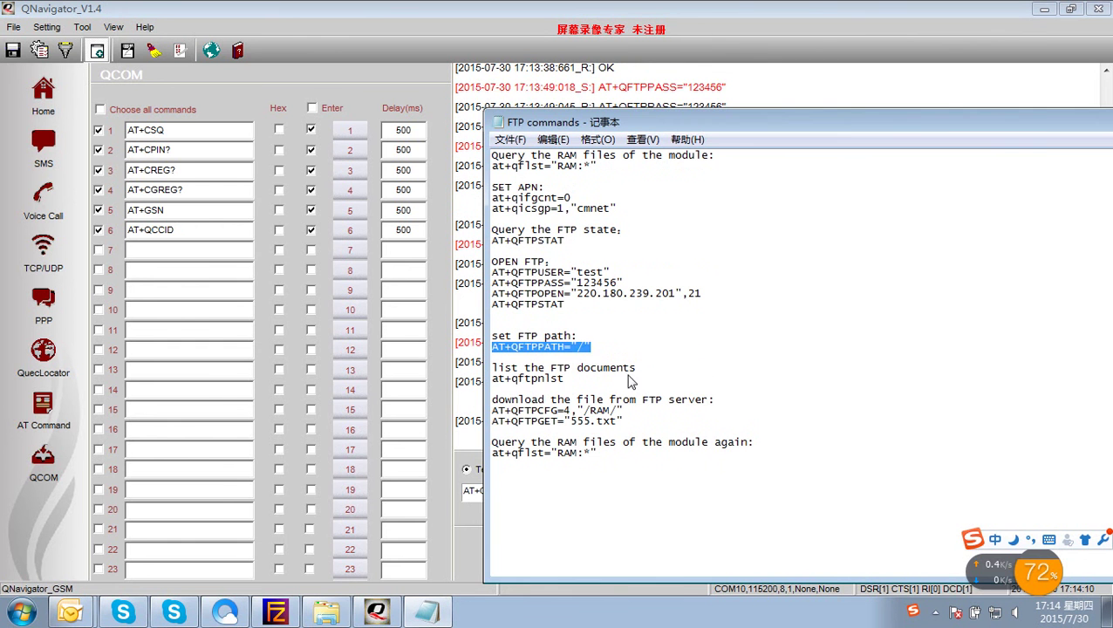
{"action": "left_click_drag", "start_coordinate": [583, 382], "coordinate": [476, 378]}
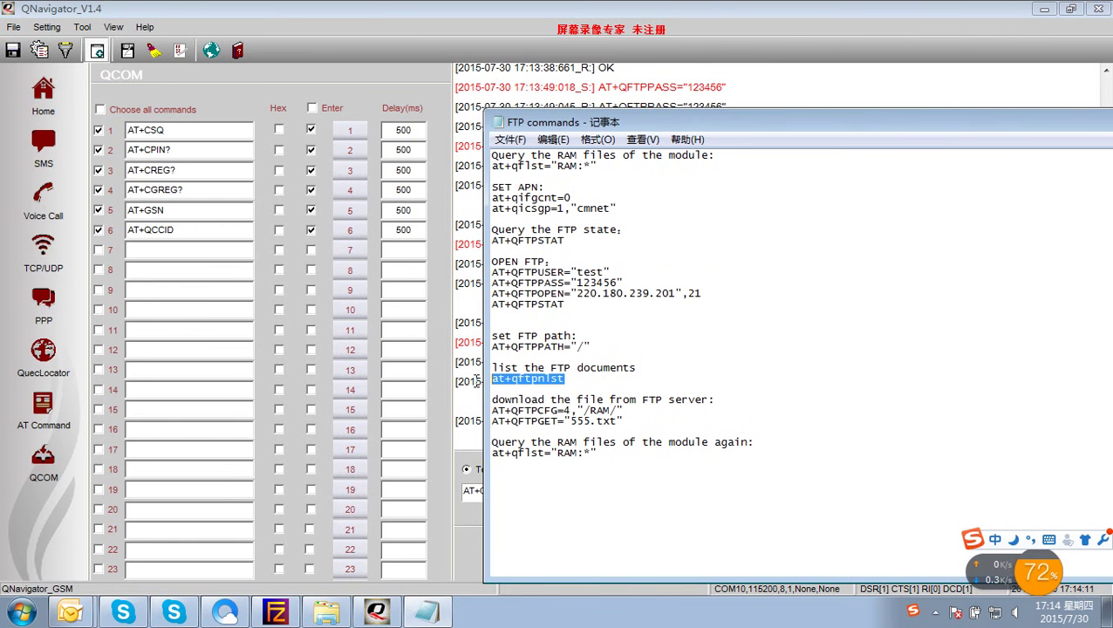
{"action": "key", "text": "ctrl+c"}
{"action": "left_click", "coordinate": [469, 495]}
{"action": "left_click_drag", "start_coordinate": [577, 496], "coordinate": [407, 486]}
{"action": "key", "text": "ctrl+v"}
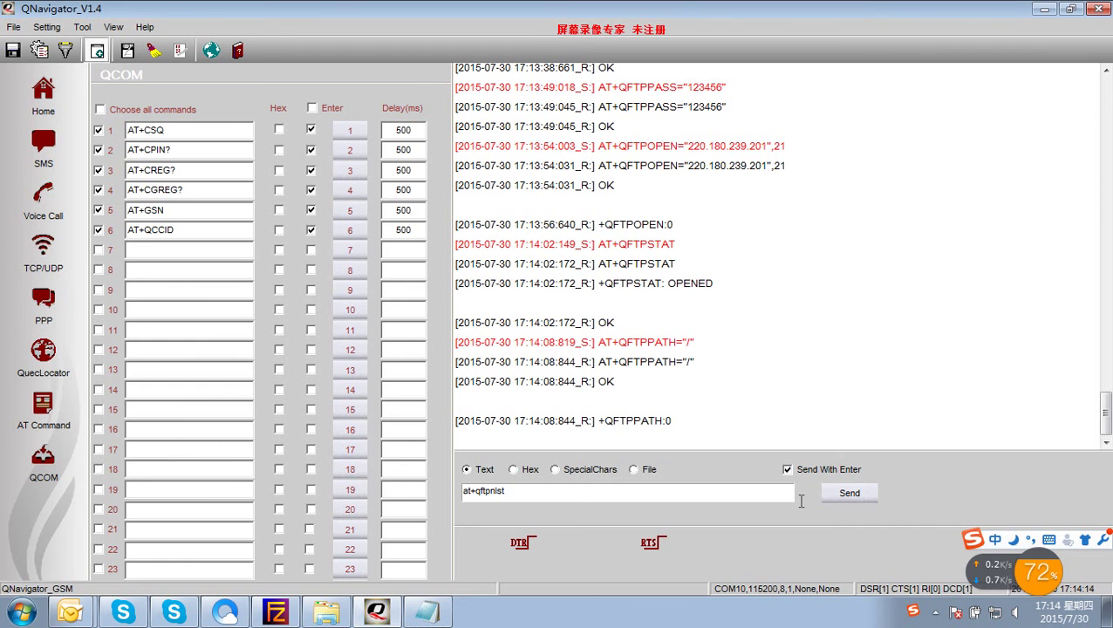
{"action": "left_click", "coordinate": [844, 496]}
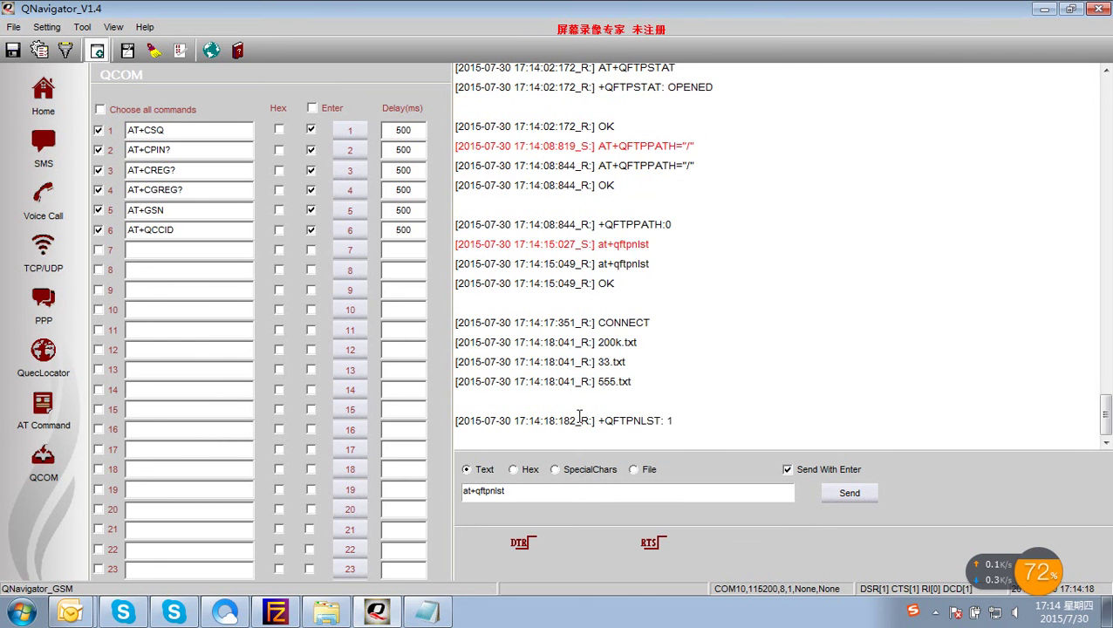
- Set RAM as the download location by replacing the command with AT+QFTPCFG=4,"/RAM/" from the notes and sending it
{"action": "left_click_drag", "start_coordinate": [536, 493], "coordinate": [437, 490]}
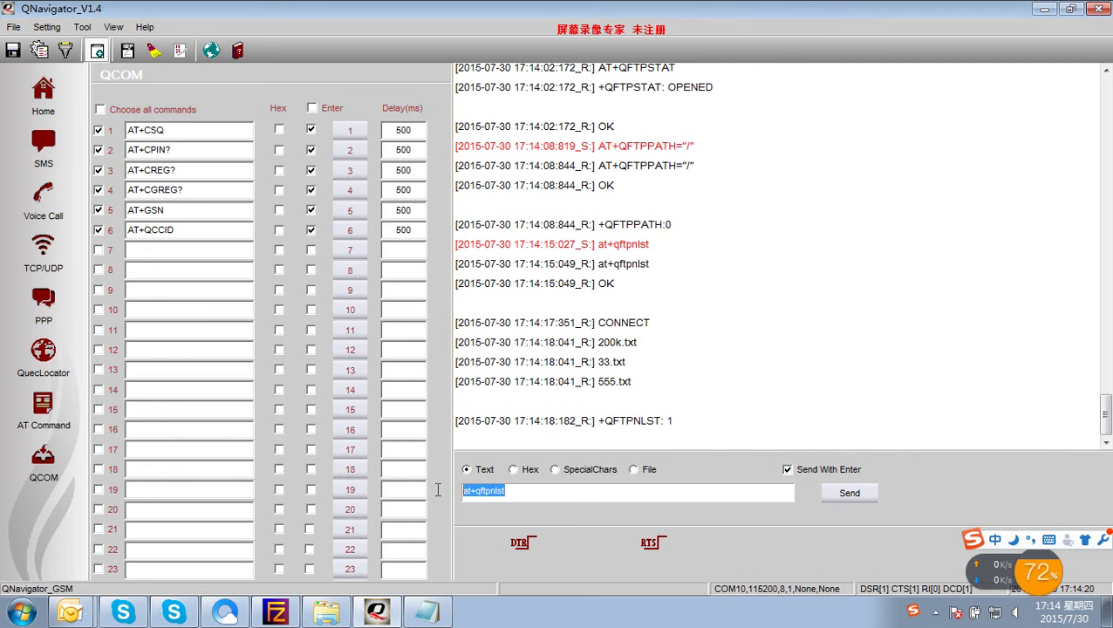
{"action": "left_click", "coordinate": [427, 612]}
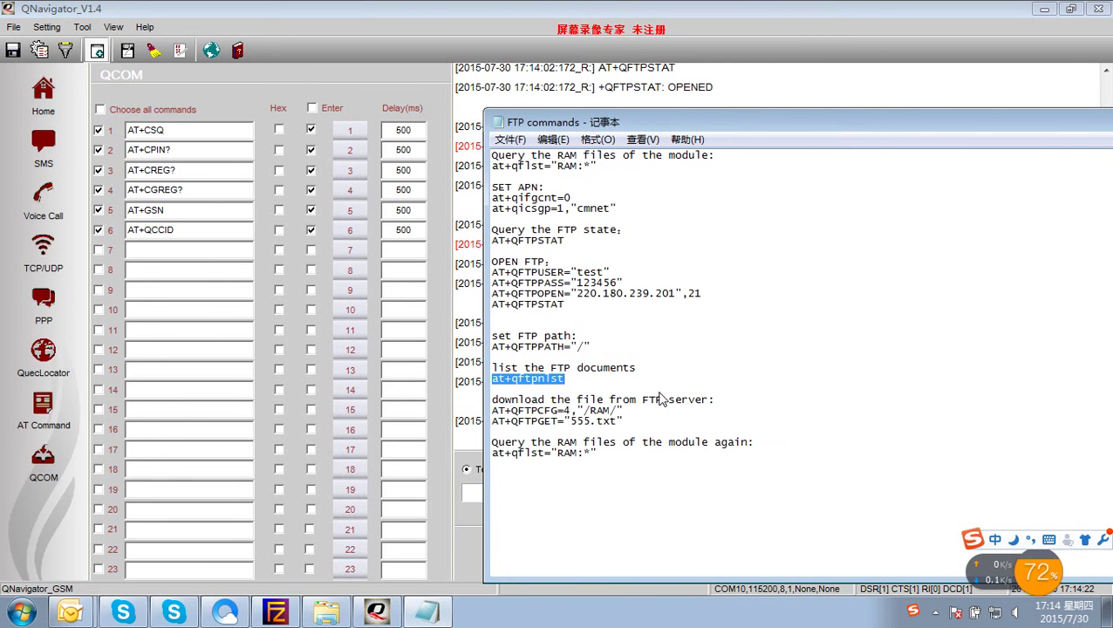
{"action": "left_click_drag", "start_coordinate": [624, 409], "coordinate": [494, 409]}
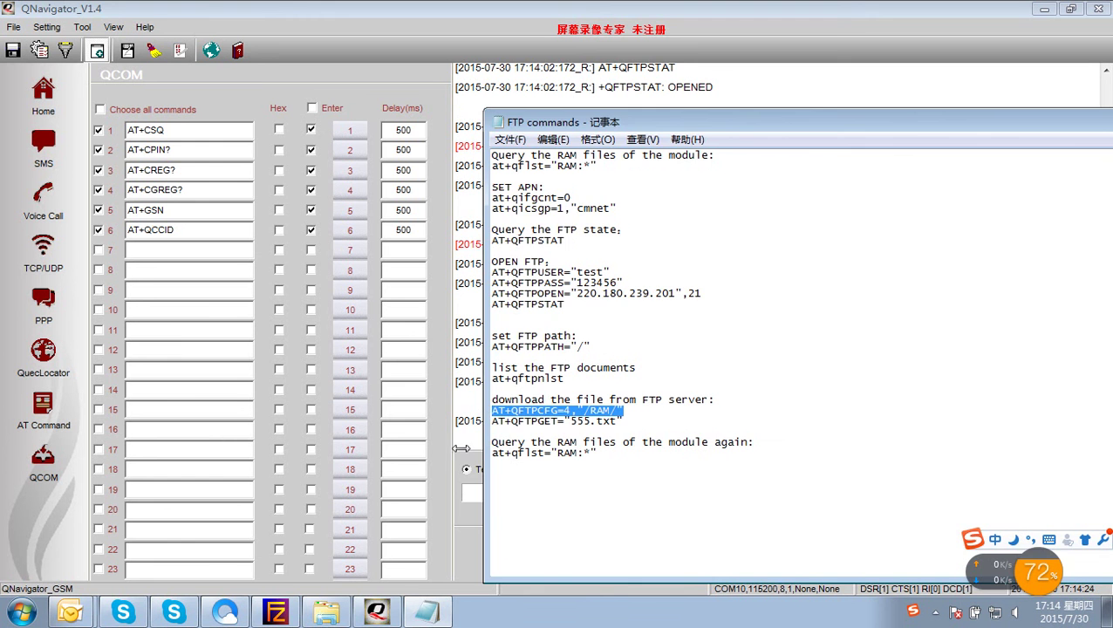
{"action": "left_click", "coordinate": [467, 490]}
{"action": "key", "text": "ctrl+v"}
{"action": "key", "text": "Return"}
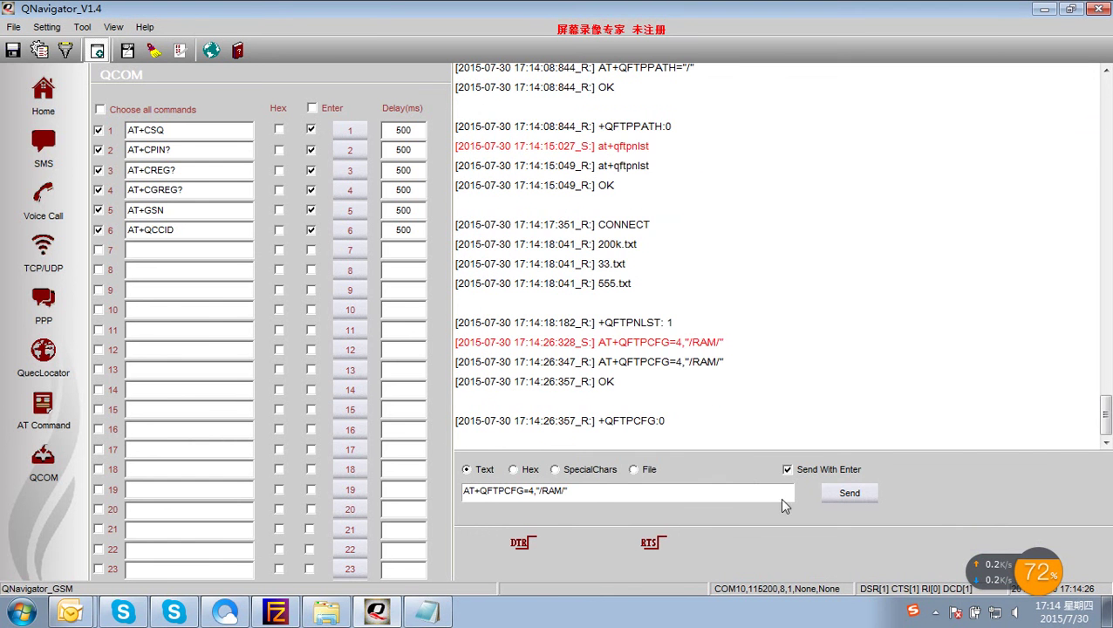
- Download 555.txt from the FTP server by replacing the command with AT+QFTPGET="555.txt" from the notes and sending it
{"action": "left_click", "coordinate": [427, 613]}
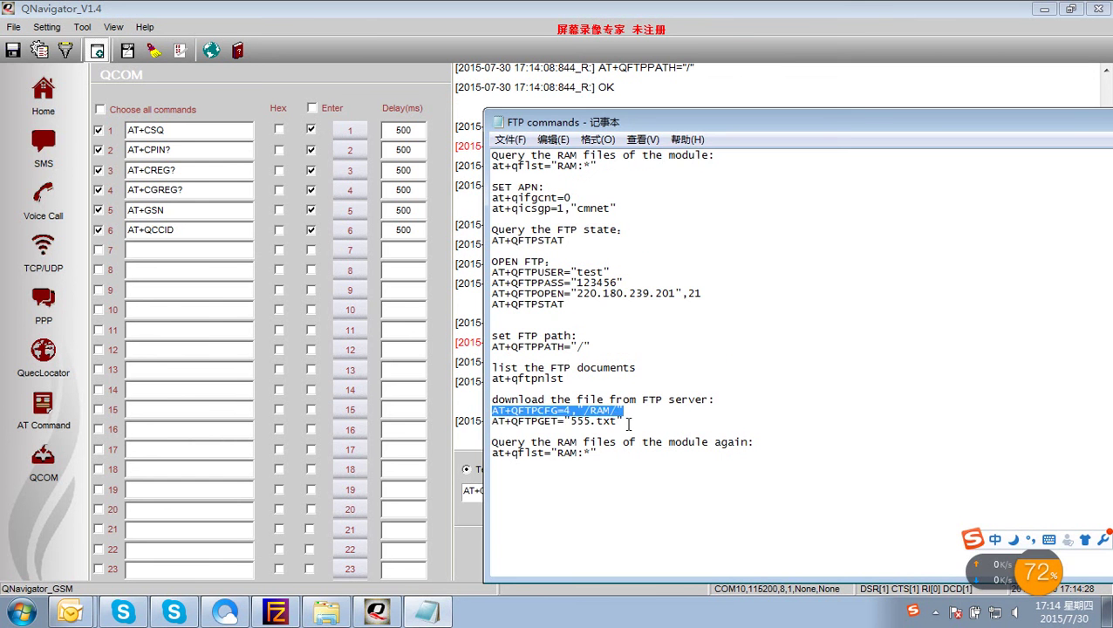
{"action": "left_click_drag", "start_coordinate": [626, 422], "coordinate": [465, 426]}
{"action": "left_click", "coordinate": [463, 492]}
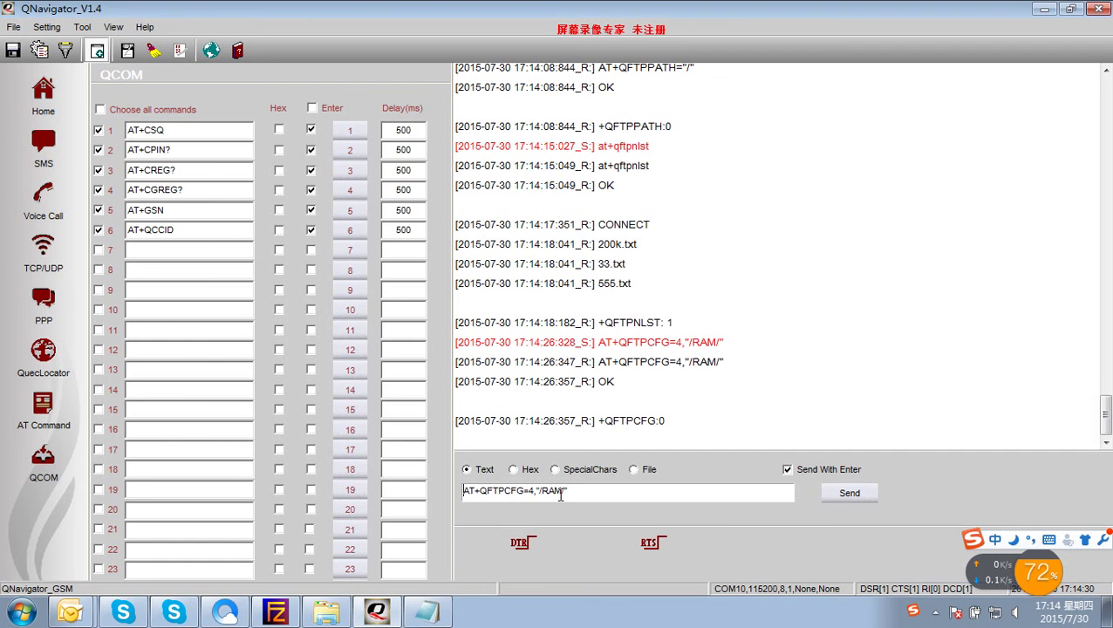
{"action": "left_click_drag", "start_coordinate": [560, 493], "coordinate": [462, 490]}
{"action": "key", "text": "ctrl+v"}
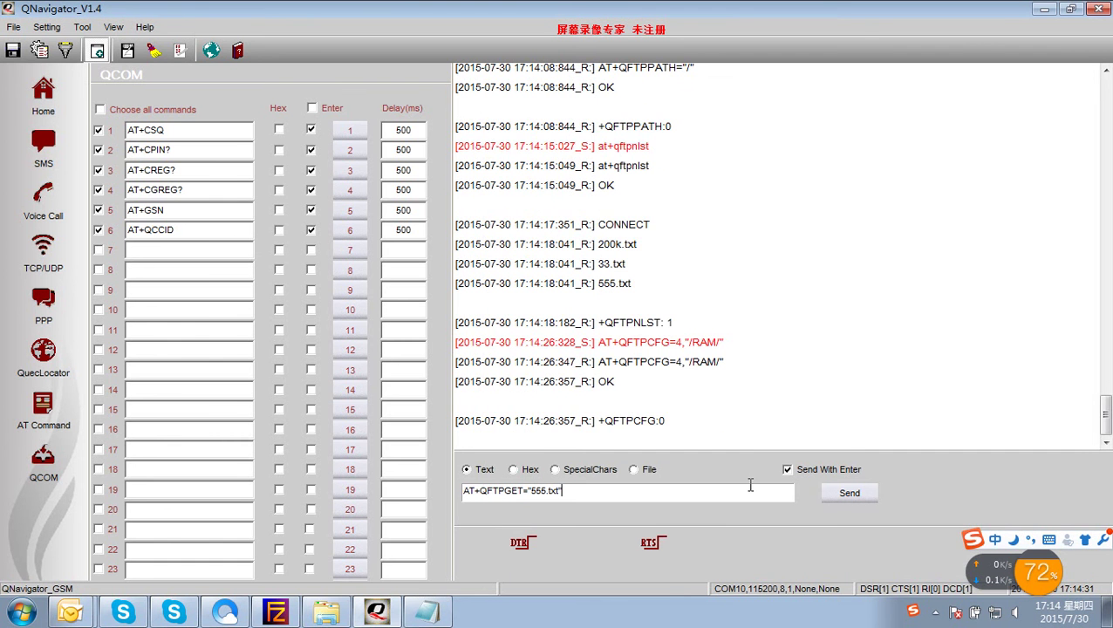
{"action": "left_click", "coordinate": [842, 497]}
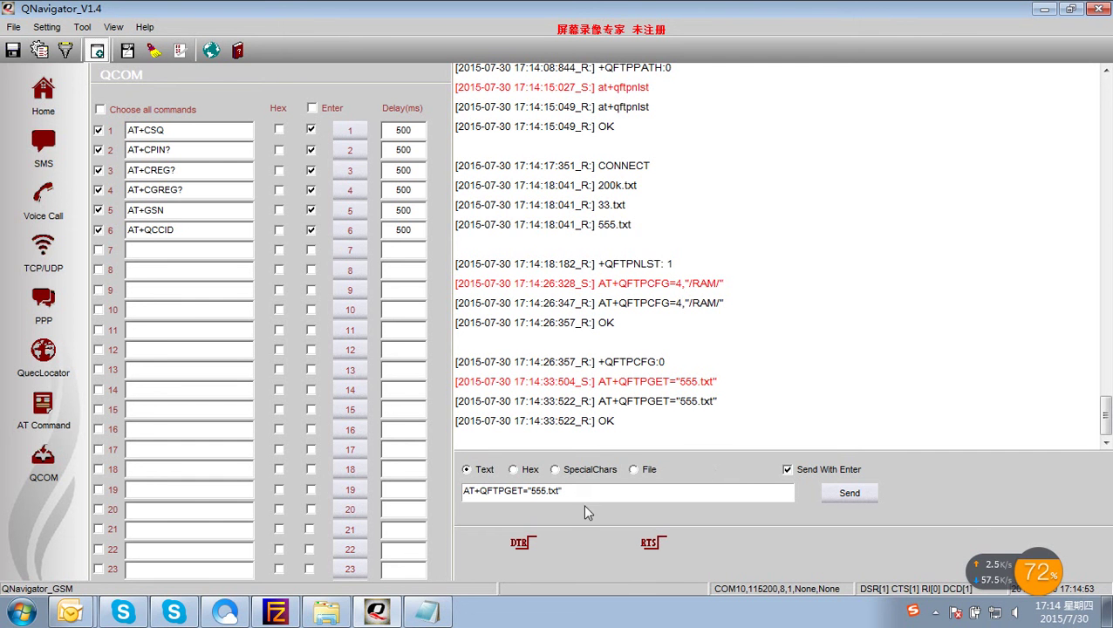
- Query the FTP state during the download by replacing the command with AT+QFTPSTAT from the notes and sending it
{"action": "left_click_drag", "start_coordinate": [585, 494], "coordinate": [420, 493]}
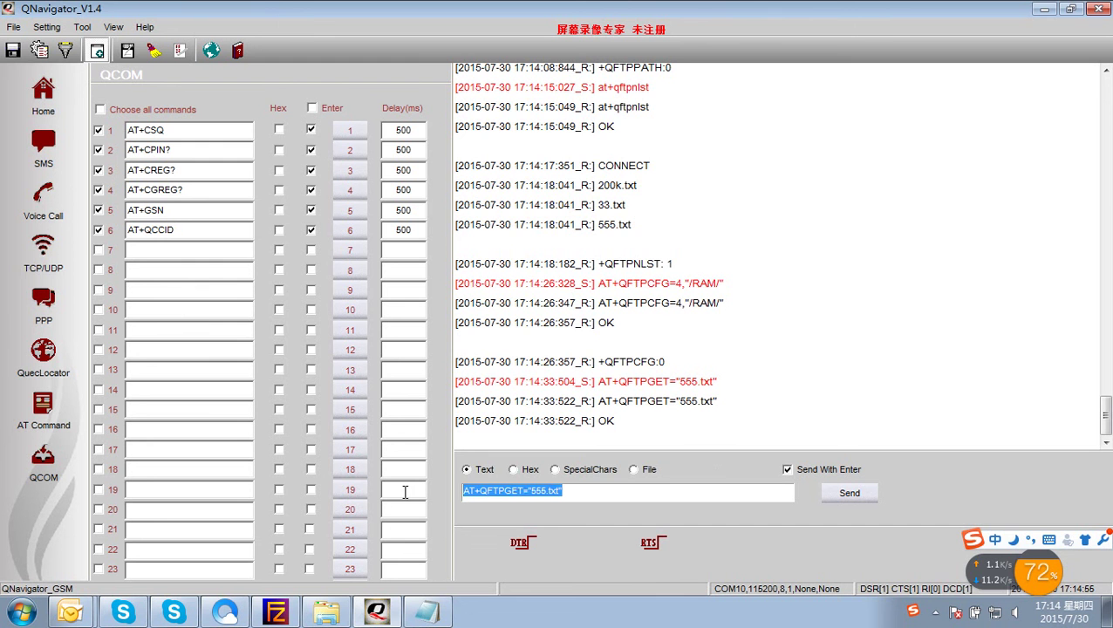
{"action": "key", "text": "BackSpace"}
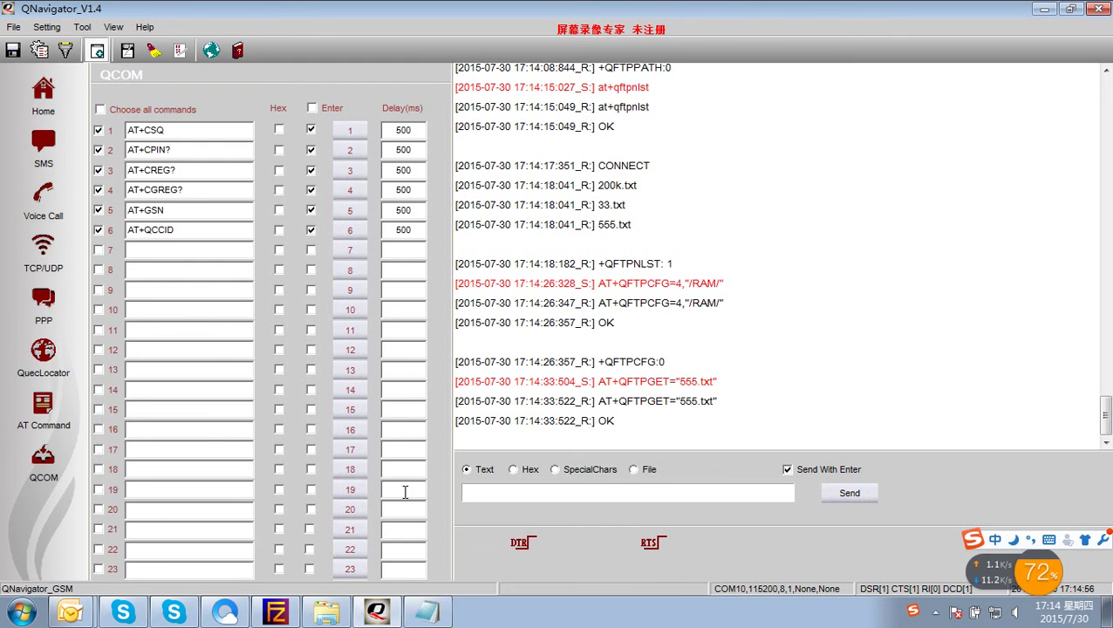
{"action": "left_click", "coordinate": [416, 613]}
{"action": "left_click", "coordinate": [600, 455]}
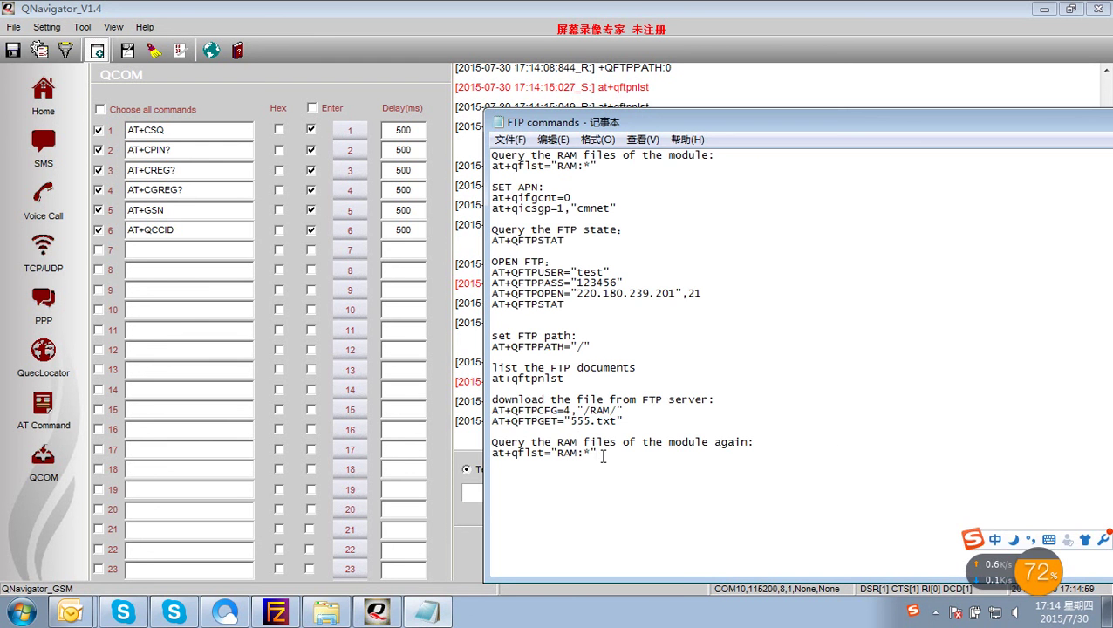
{"action": "left_click_drag", "start_coordinate": [569, 305], "coordinate": [489, 304]}
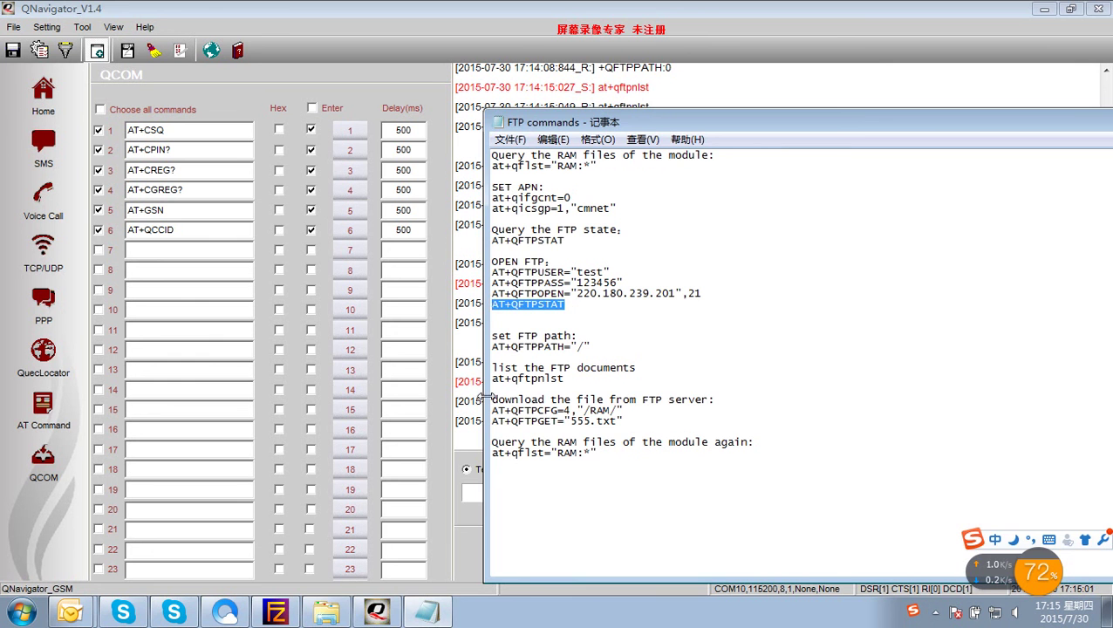
{"action": "key", "text": "ctrl+c"}
{"action": "left_click", "coordinate": [463, 491]}
{"action": "key", "text": "ctrl+v"}
{"action": "left_click", "coordinate": [831, 502]}
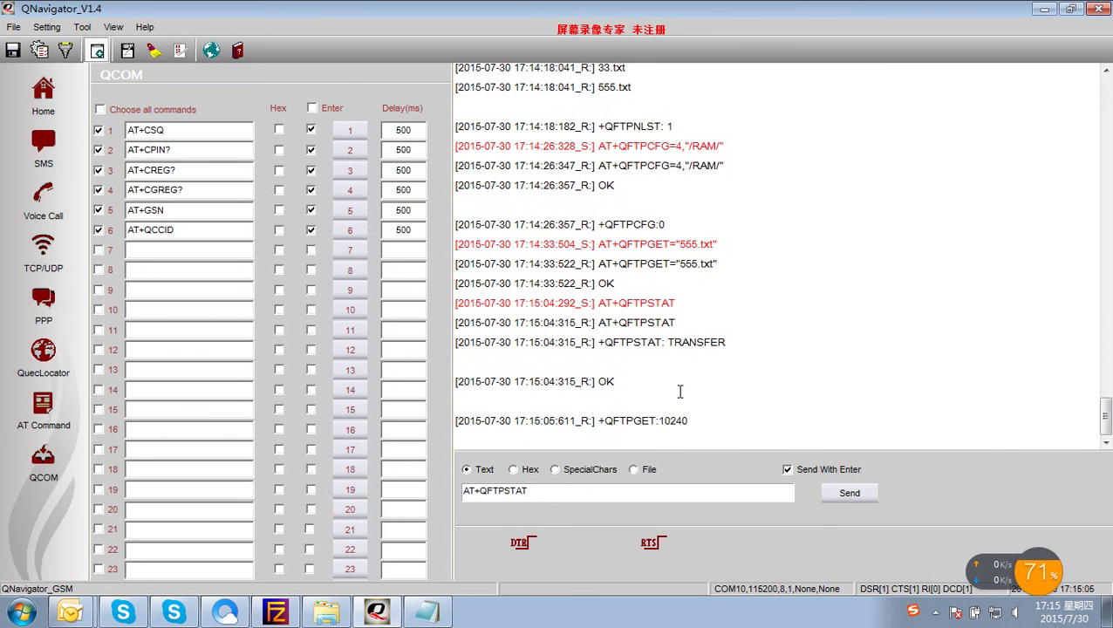
- Query the module's RAM files again by replacing the command with at+qflst="RAM:*" from the notes and sending it
{"action": "left_click", "coordinate": [428, 613]}
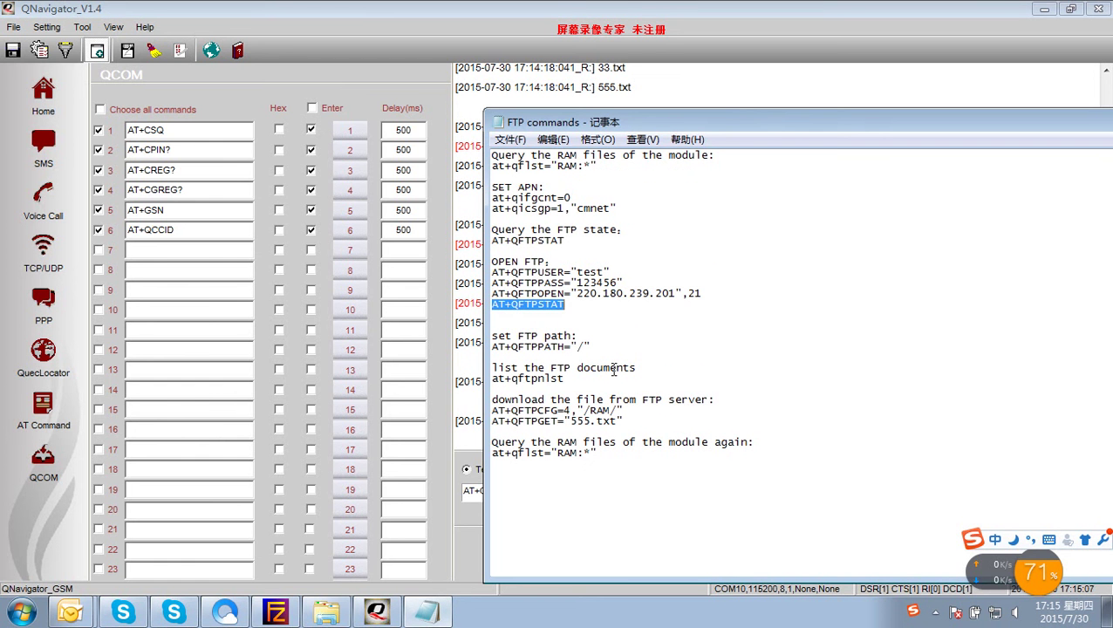
{"action": "left_click", "coordinate": [569, 382]}
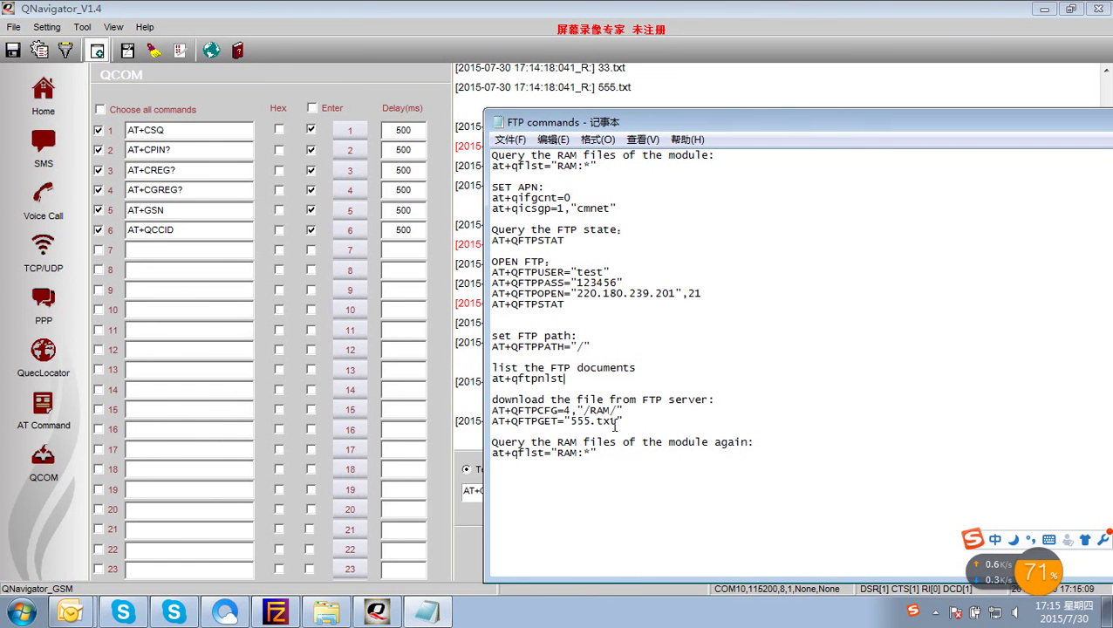
{"action": "left_click_drag", "start_coordinate": [599, 453], "coordinate": [469, 469]}
{"action": "left_click", "coordinate": [473, 496]}
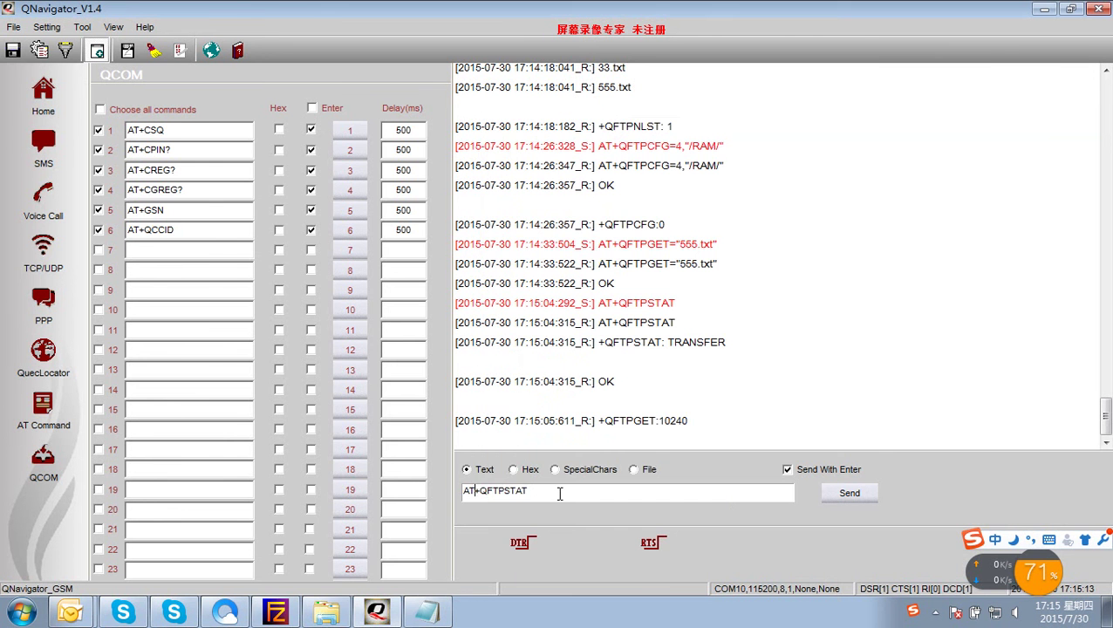
{"action": "left_click_drag", "start_coordinate": [559, 491], "coordinate": [436, 497]}
{"action": "key", "text": "ctrl+v"}
{"action": "left_click", "coordinate": [833, 494]}
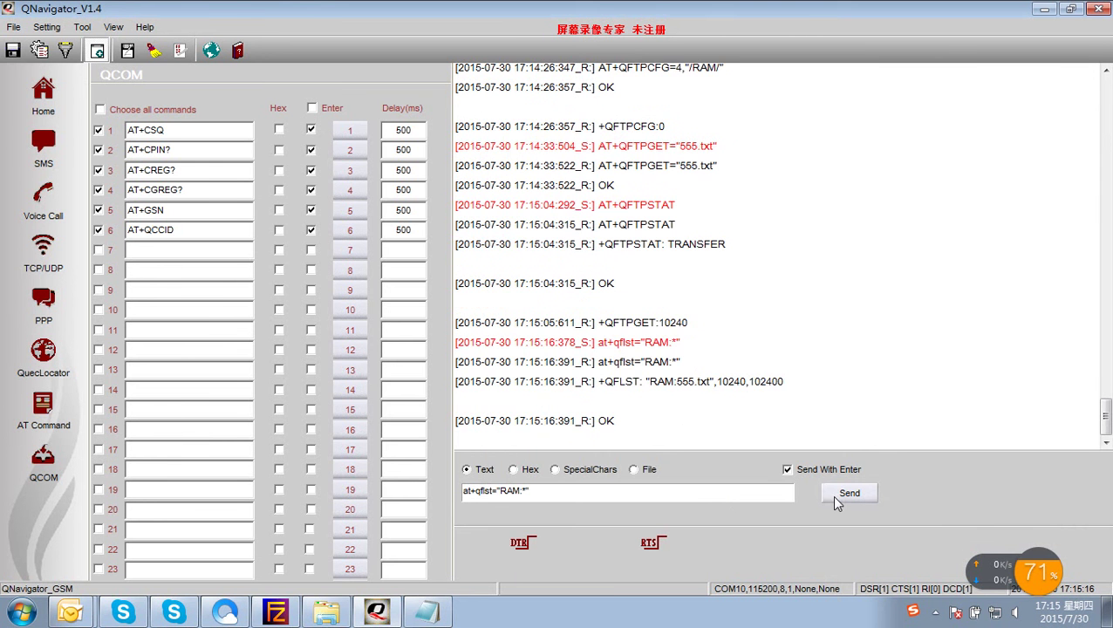